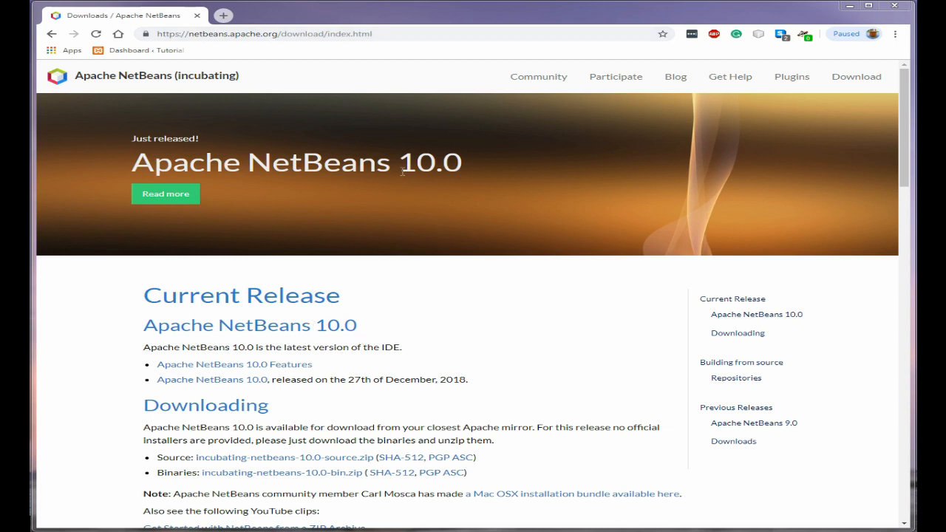
Download the Apache NetBeans 10.0 binaries archive, incubating-netbeans-10.0-bin.zip, from the suggested mirror site.
left_click_drag(400, 170, 473, 168)
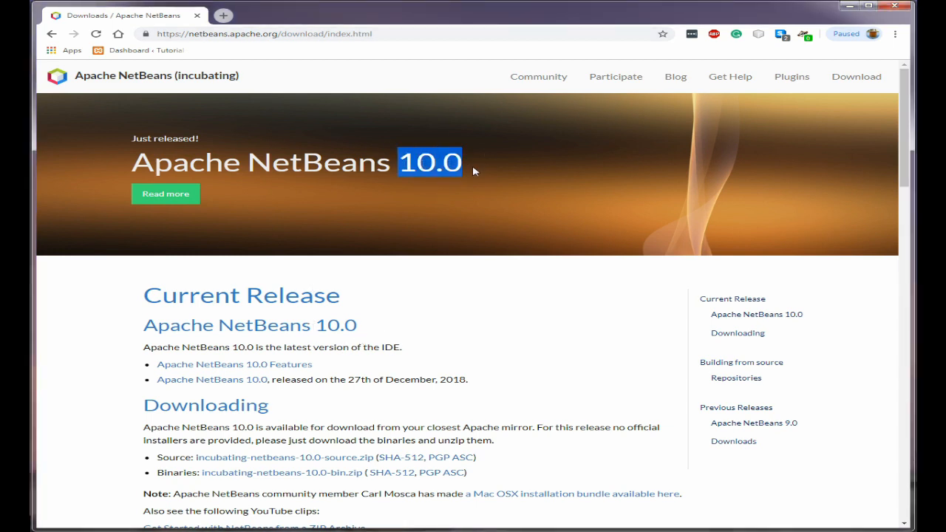
left_click(444, 312)
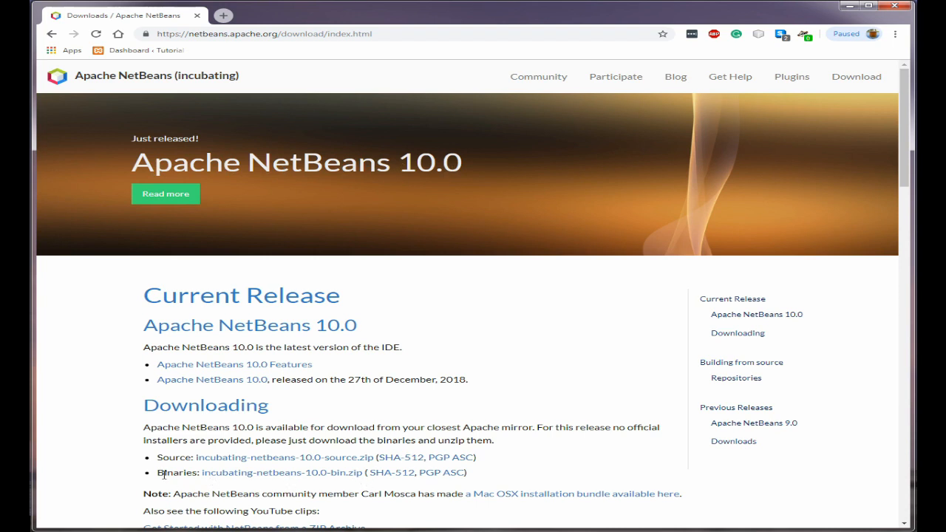
left_click_drag(156, 474, 473, 477)
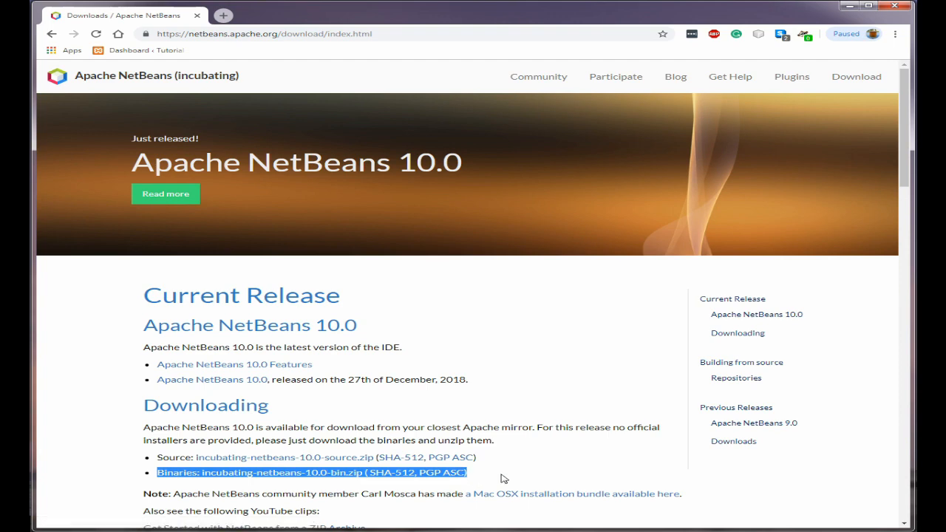
left_click(505, 479)
scroll(474, 391, "down", 3)
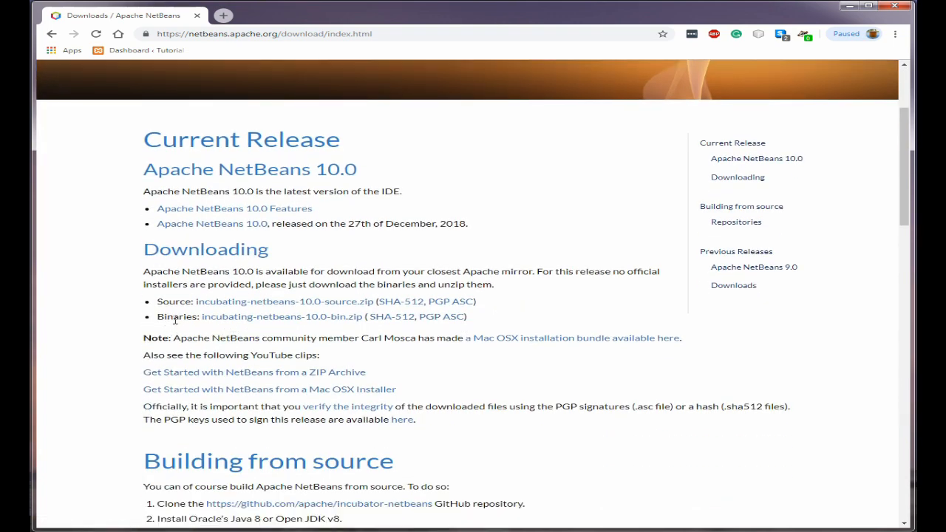
left_click(249, 320)
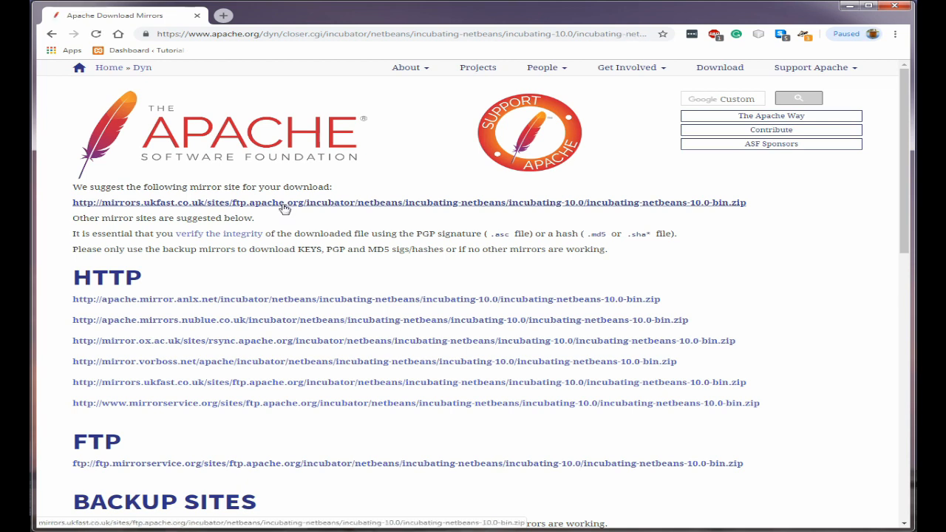
left_click(284, 208)
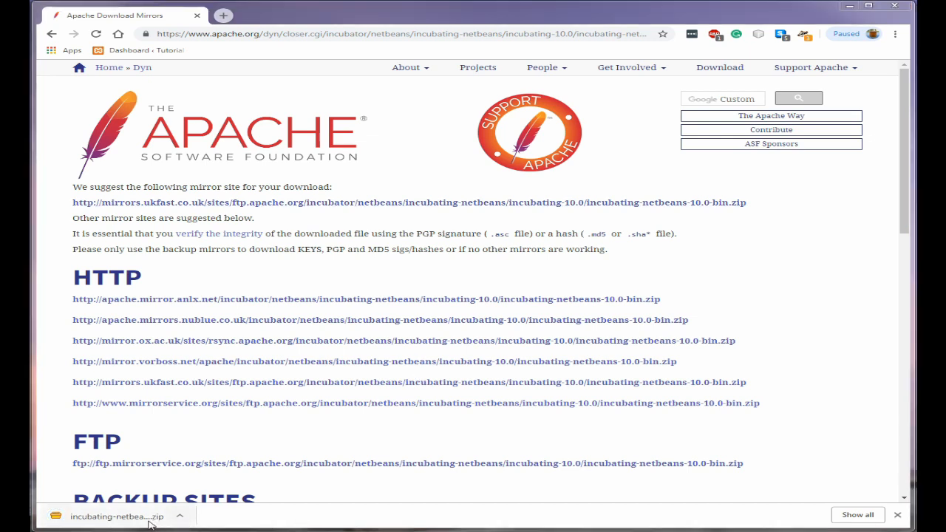
Open the downloaded NetBeans archive in PeaZip and extract all its contents to the Downloads folder.
left_click(117, 519)
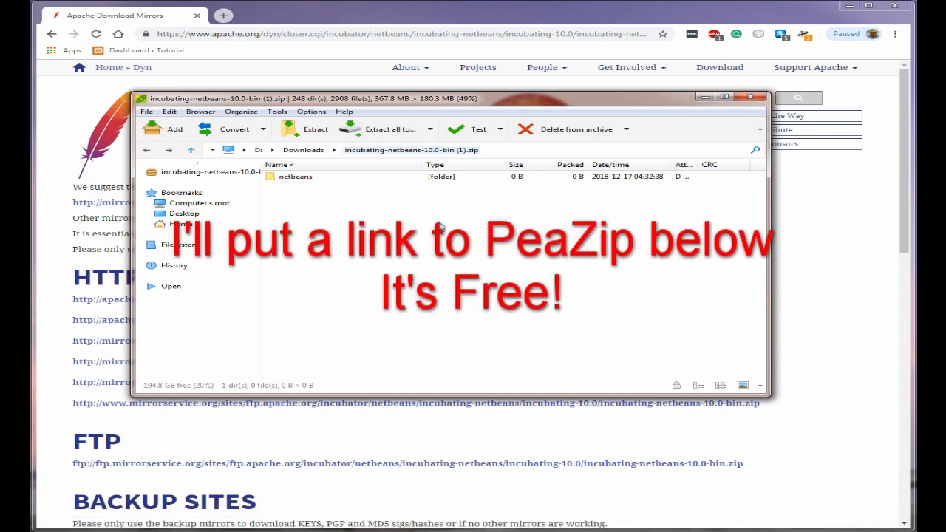
left_click_drag(462, 106, 485, 105)
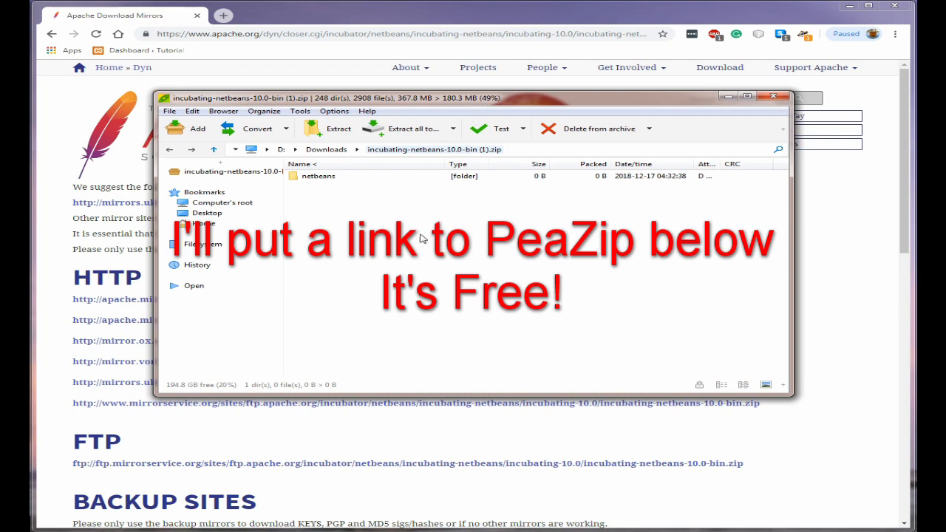
left_click(397, 136)
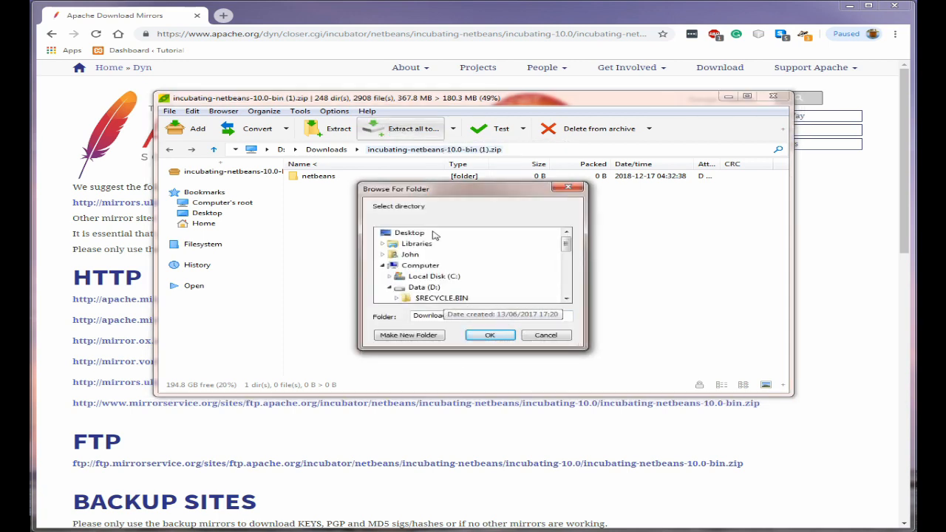
left_click(491, 337)
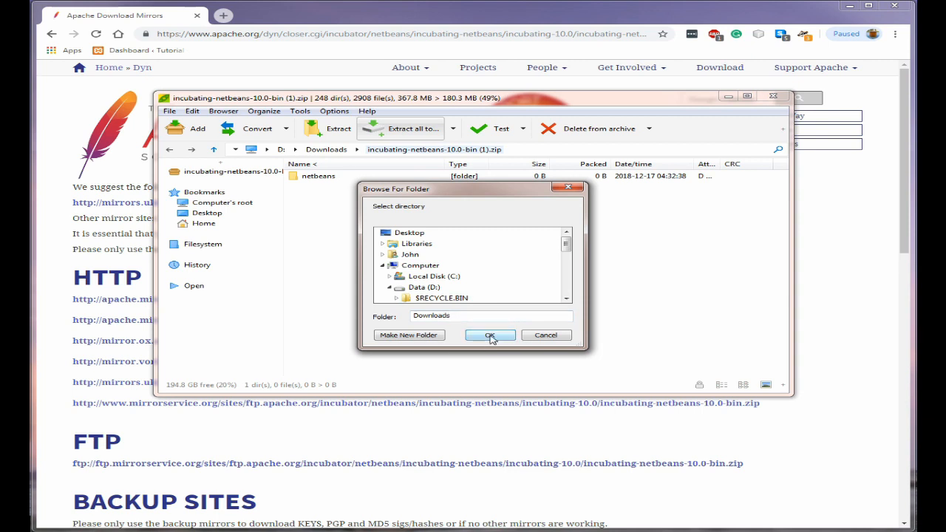
left_click(491, 337)
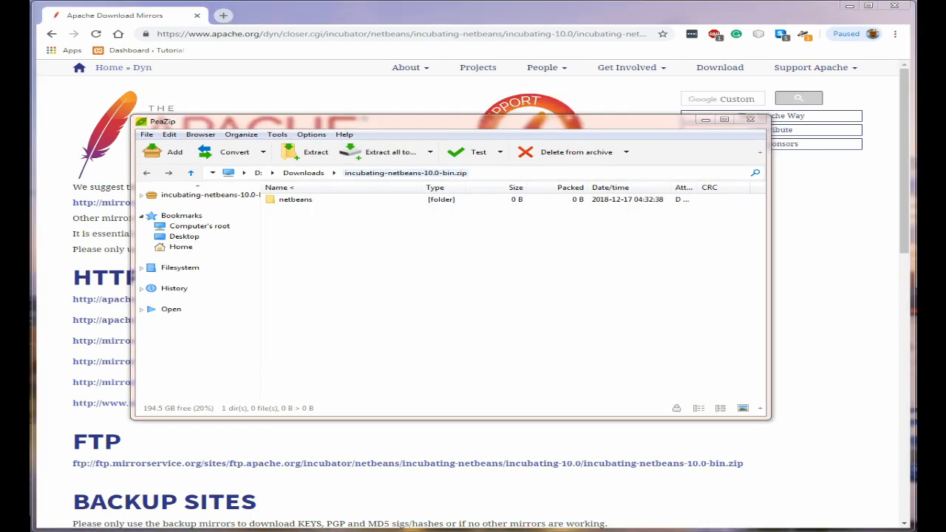
Rename the extracted incubating-netbeans-10.0-bin folder as NetBeans_10.0.
left_click_drag(30, 144, 332, 83)
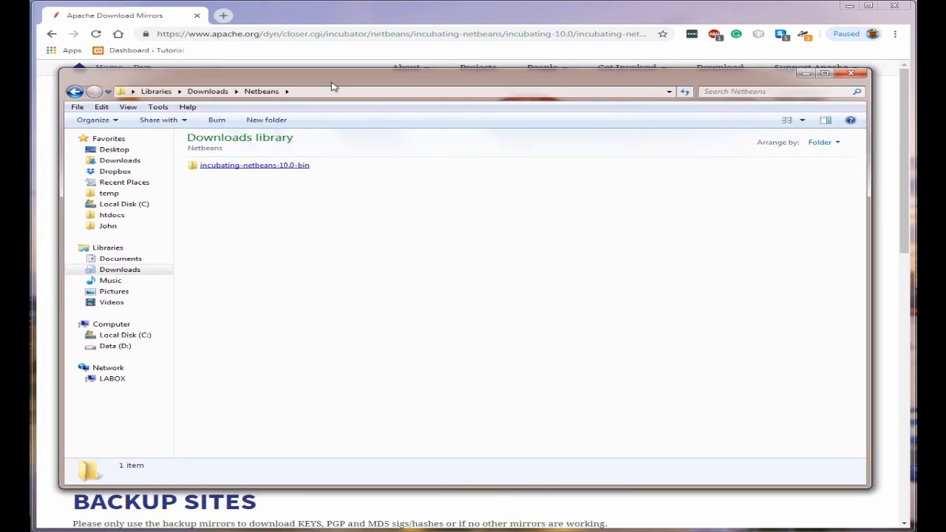
left_click(266, 171)
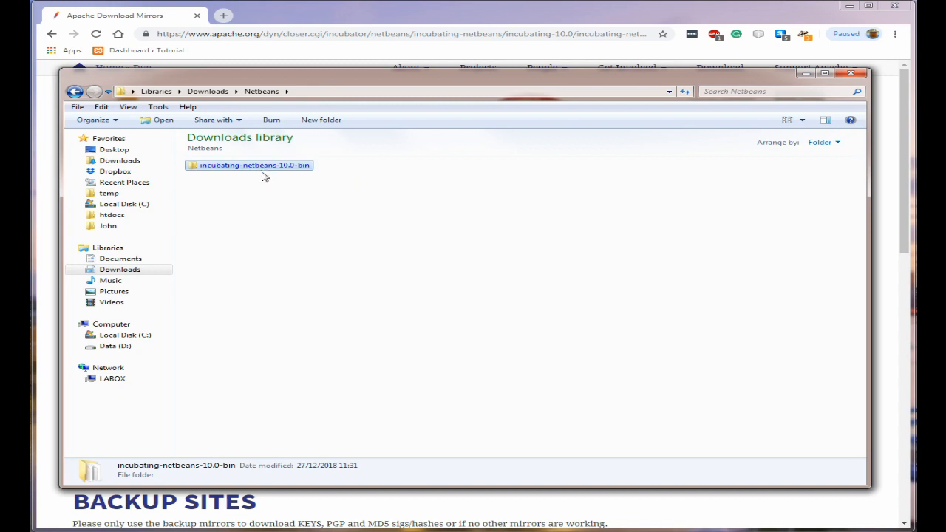
left_click(262, 171)
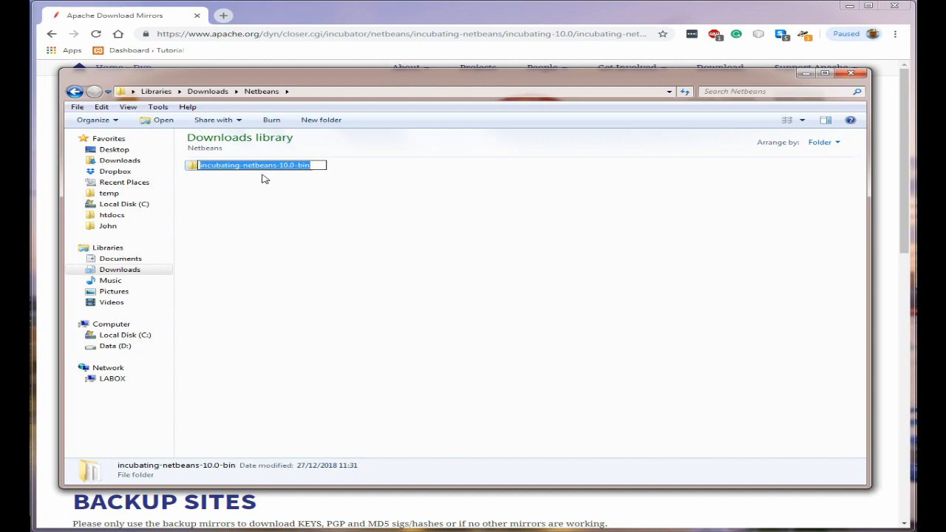
type("Net")
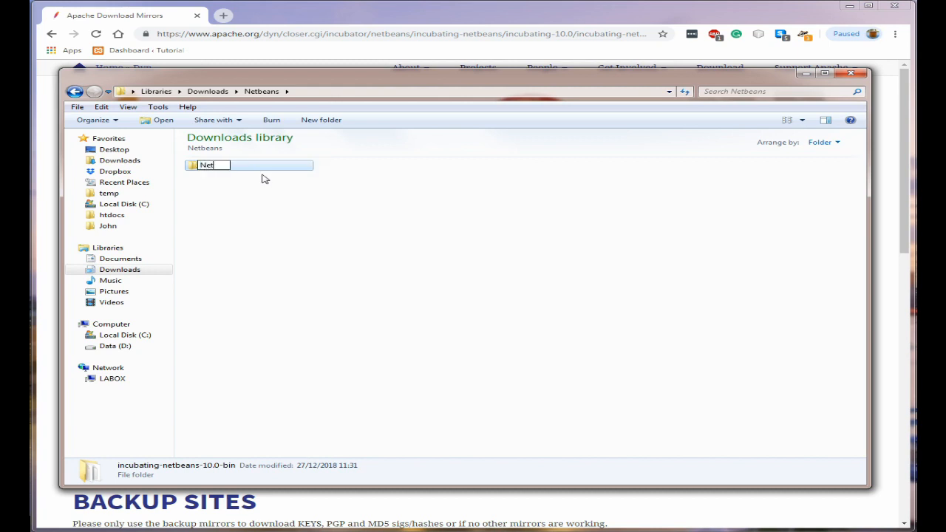
type("Beans_10.0")
key("Return")
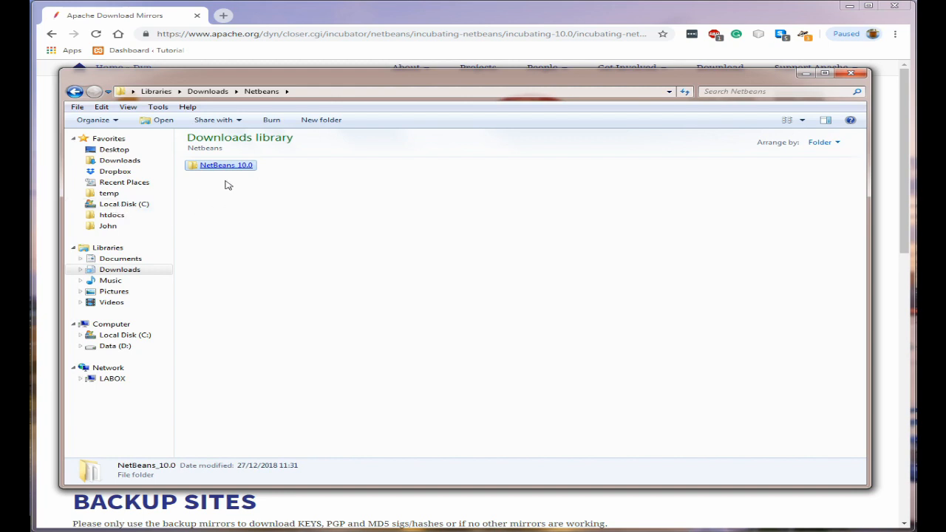
Move the NetBeans_10.0 folder to the root of the local C: drive and select it there.
left_click_drag(226, 166, 127, 207)
left_click(124, 204)
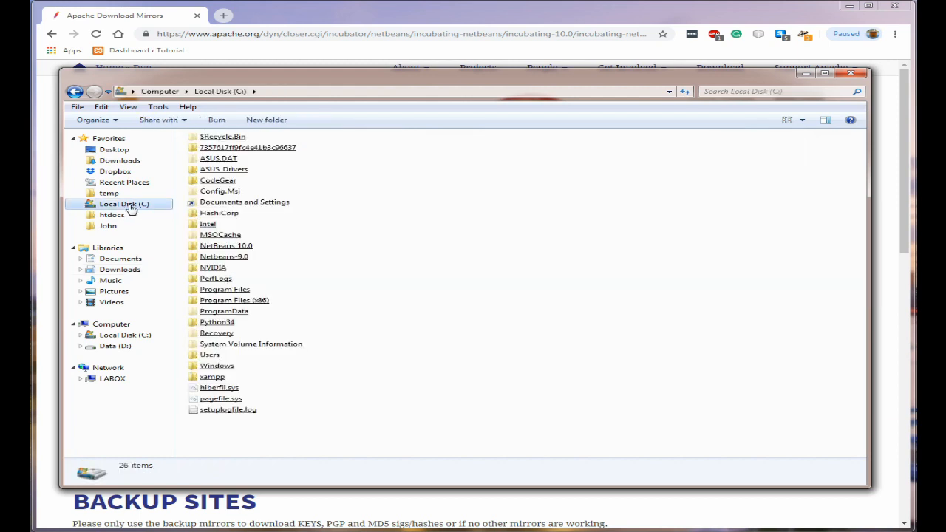
left_click(219, 247)
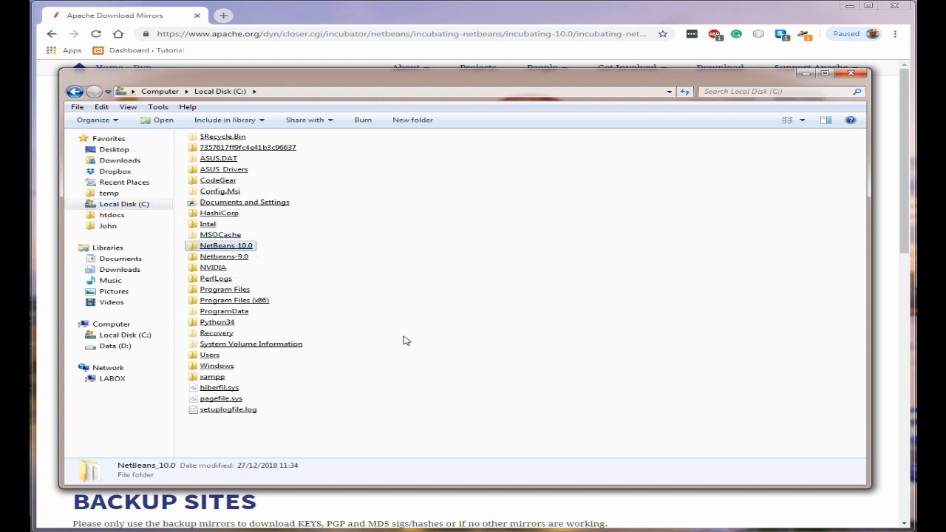
Check which JDK and JRE folders are installed under Program Files\Java on the C: drive.
left_click(218, 292)
double_click(218, 292)
left_click(210, 291)
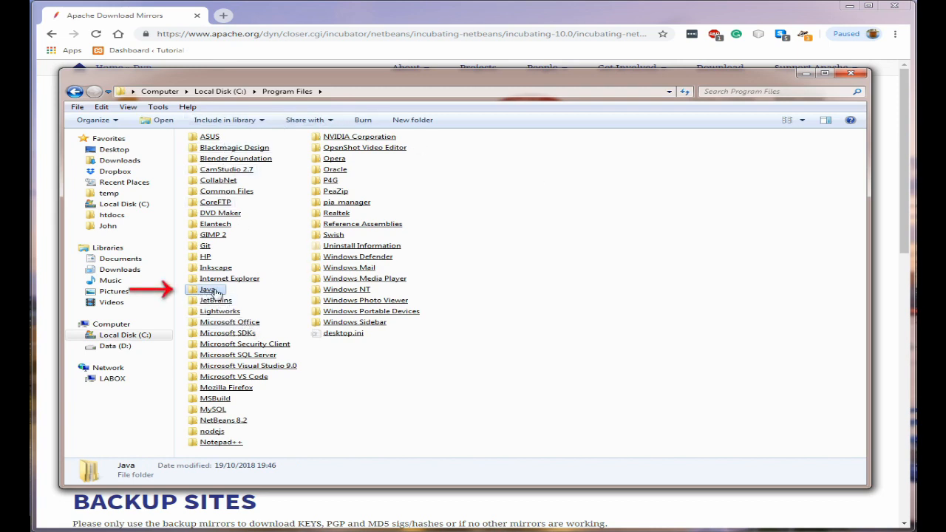
mouse_move(207, 294)
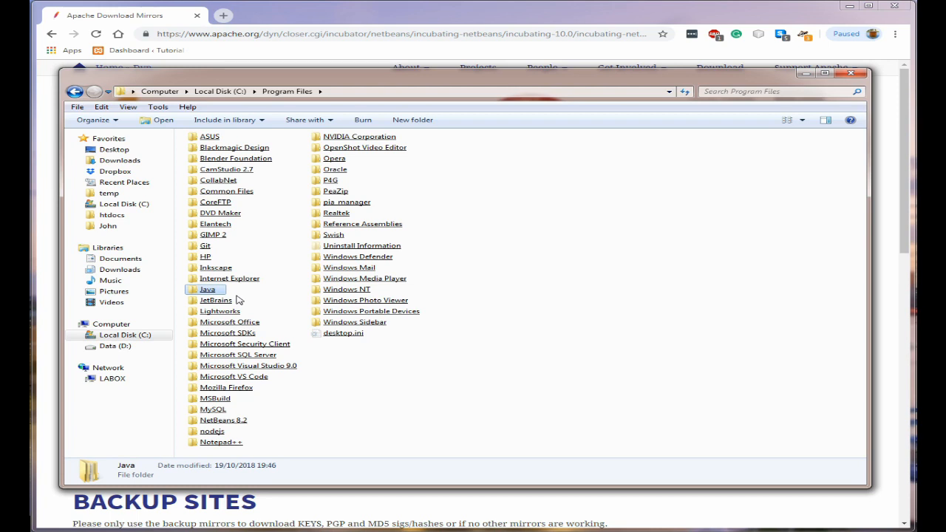
double_click(214, 294)
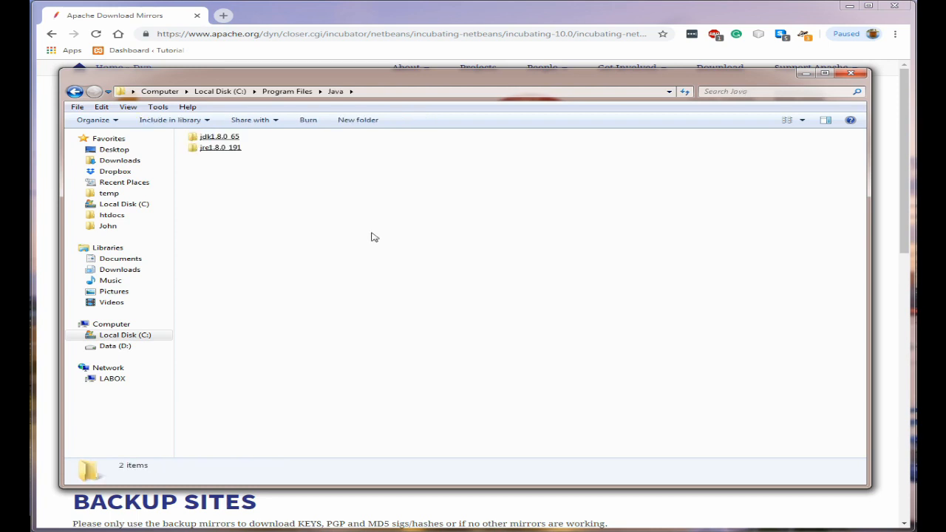
left_click(203, 140)
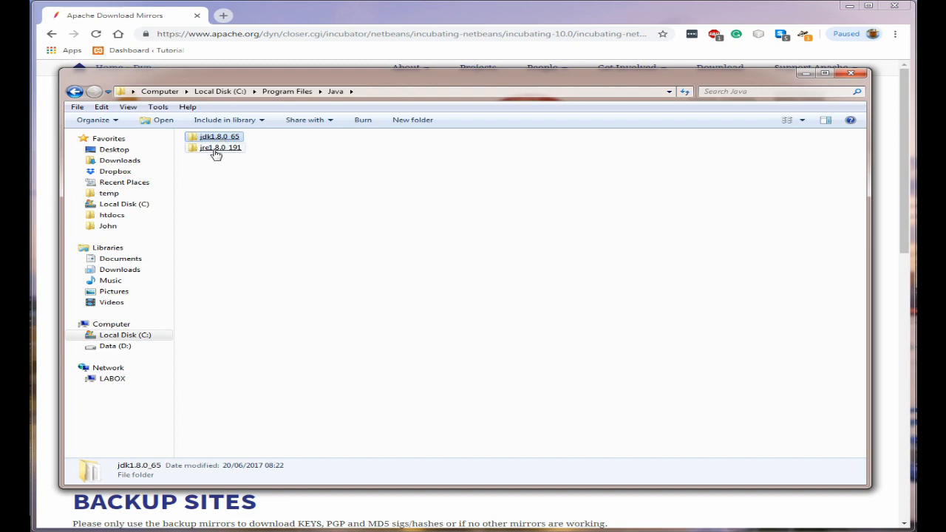
left_click(226, 150)
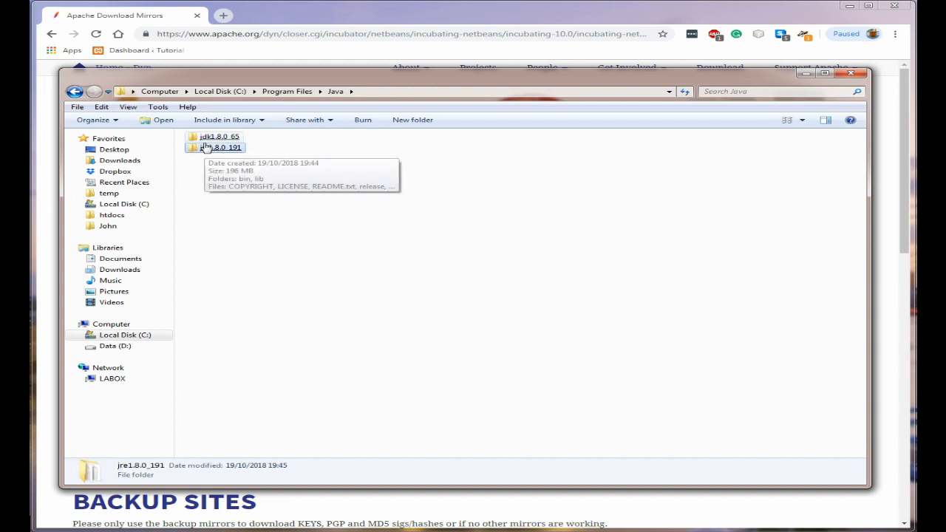
left_click(213, 139)
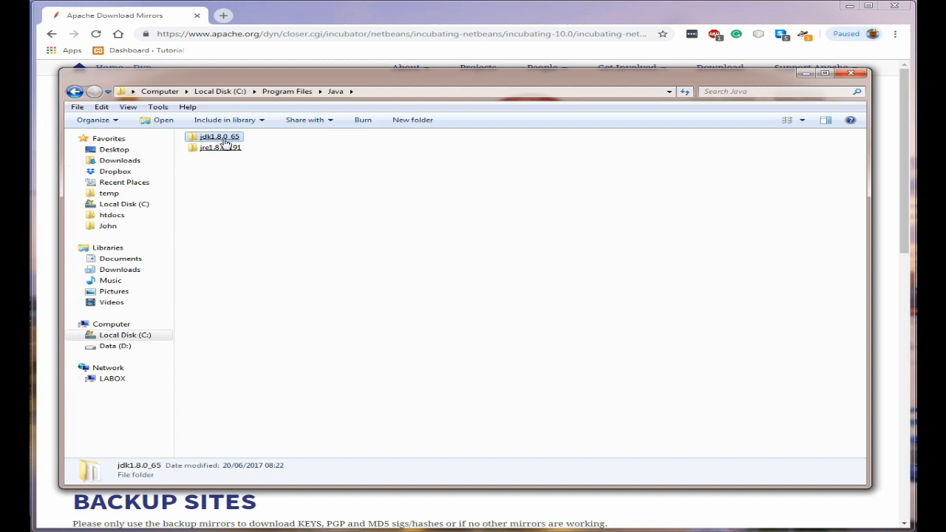
Search the web for "jdk" in a new browser tab and open the Java SE Development Kit 11 downloads page.
left_click(223, 15)
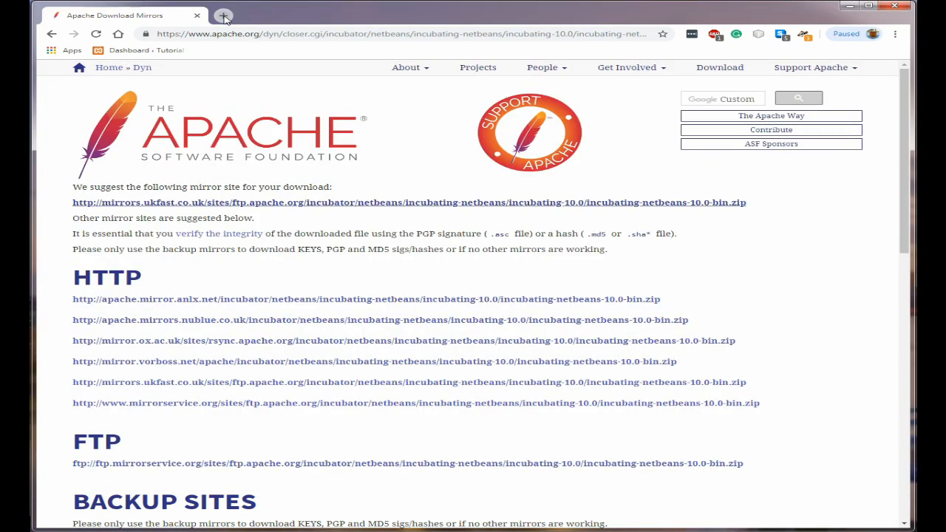
type("j")
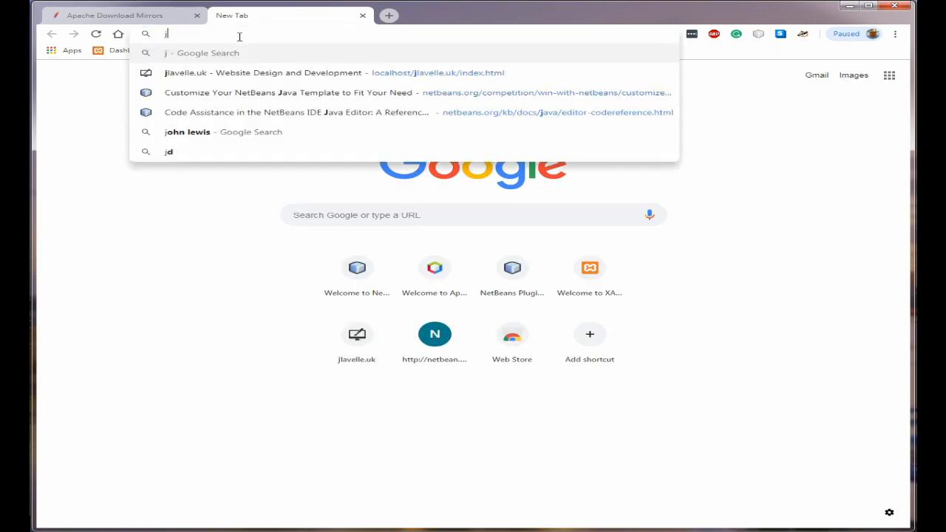
type("k")
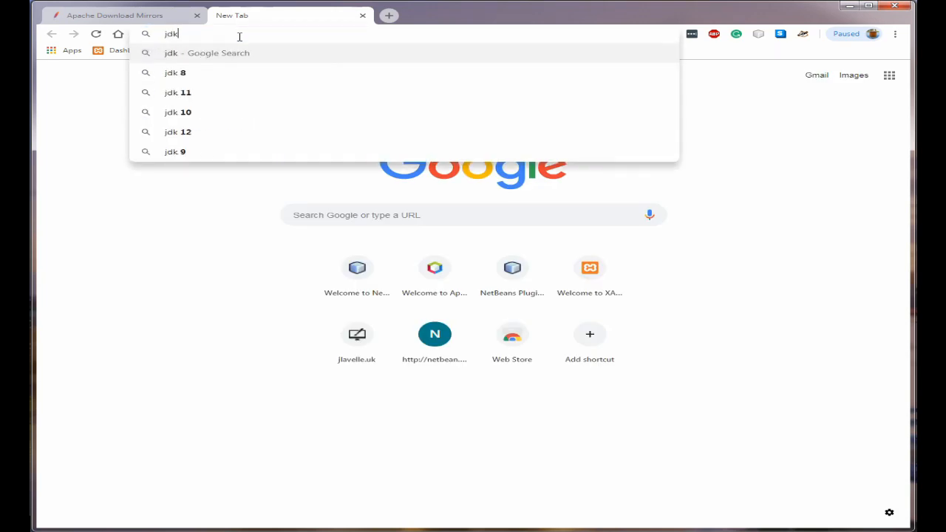
key("Return")
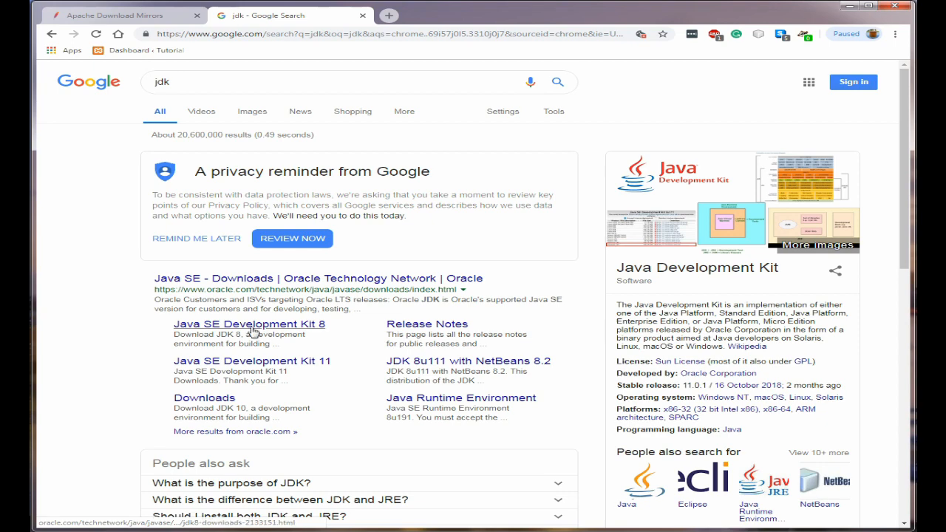
left_click(272, 361)
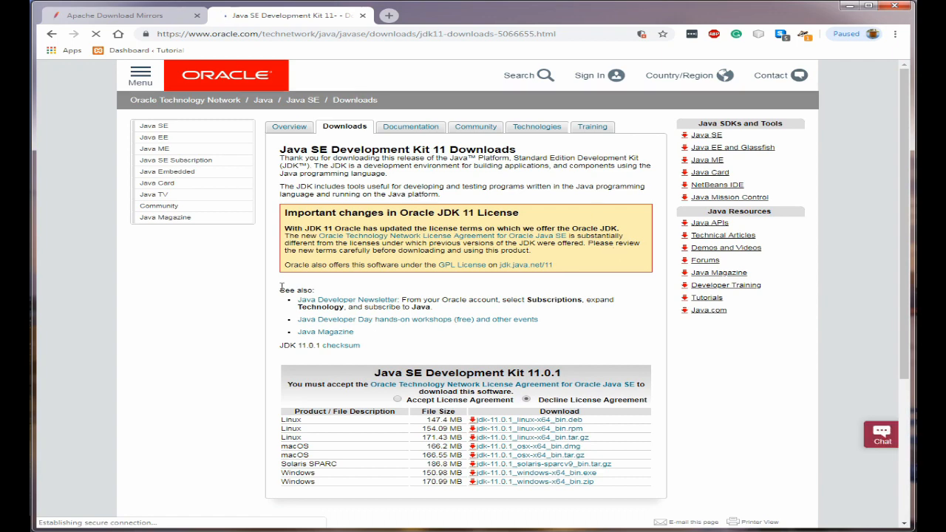
Accept the Oracle license agreement for Java SE Development Kit 11.0.1, then close the downloads page.
scroll(455, 313, "down", 1)
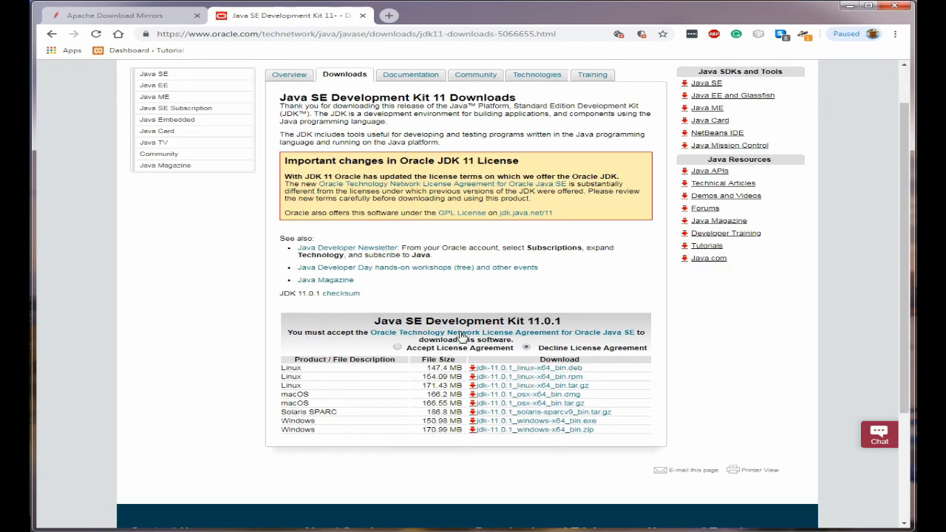
left_click(398, 348)
scroll(398, 348, "down", 1)
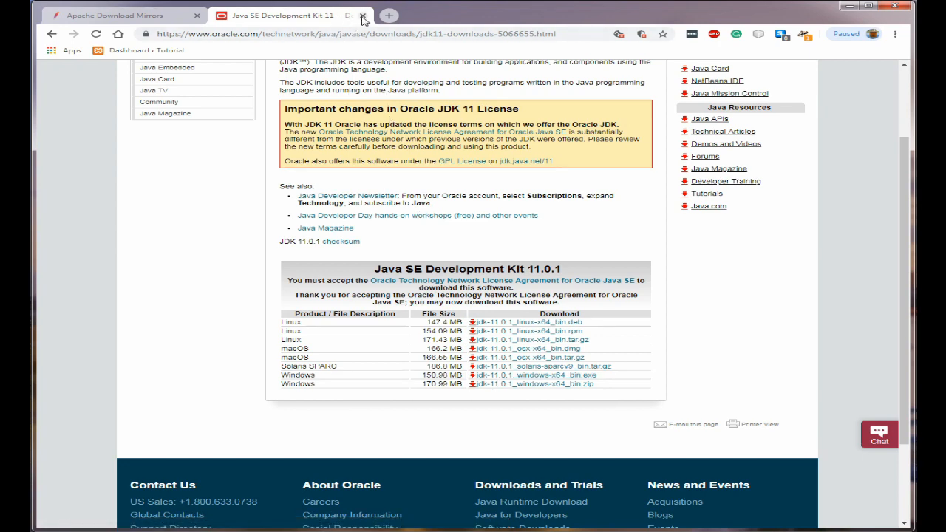
left_click(363, 15)
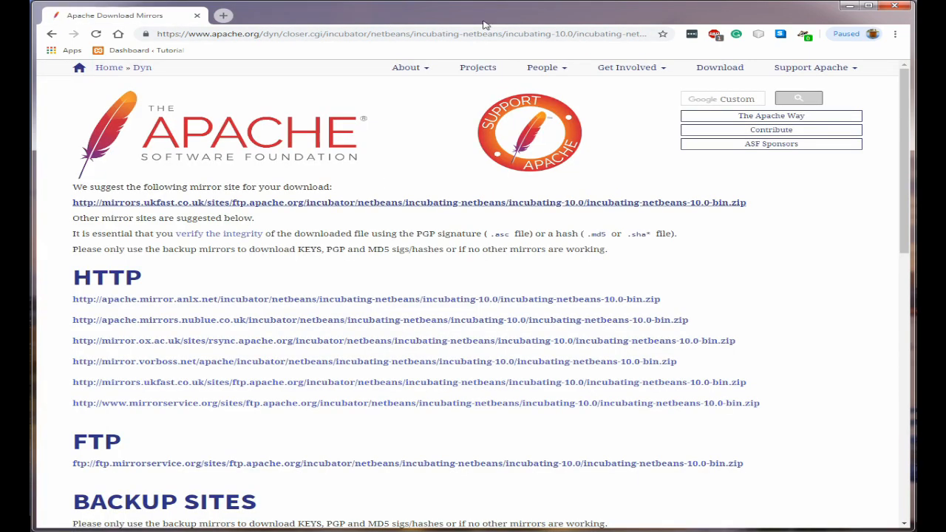
Minimize the browser and open the bin folder inside NetBeans_10.0 on the C: drive in the file explorer.
left_click(848, 8)
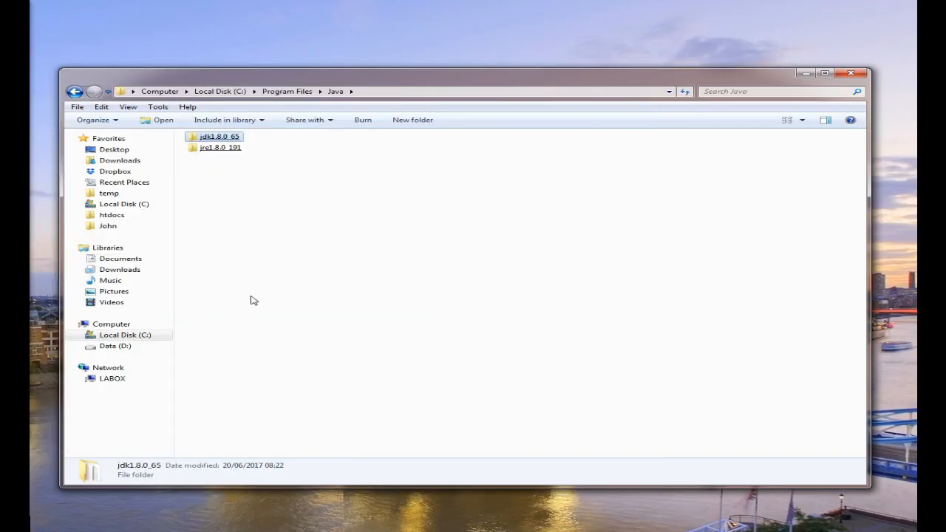
left_click(122, 204)
double_click(241, 246)
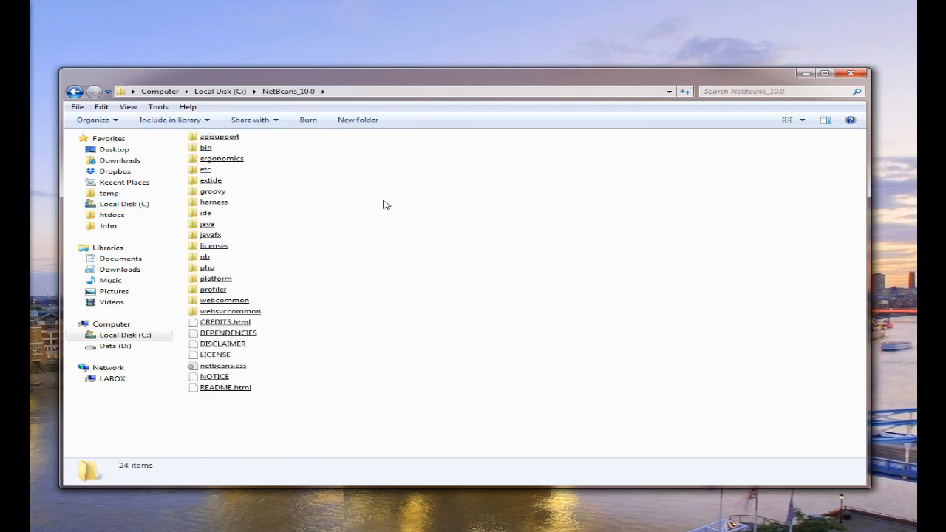
left_click(201, 151)
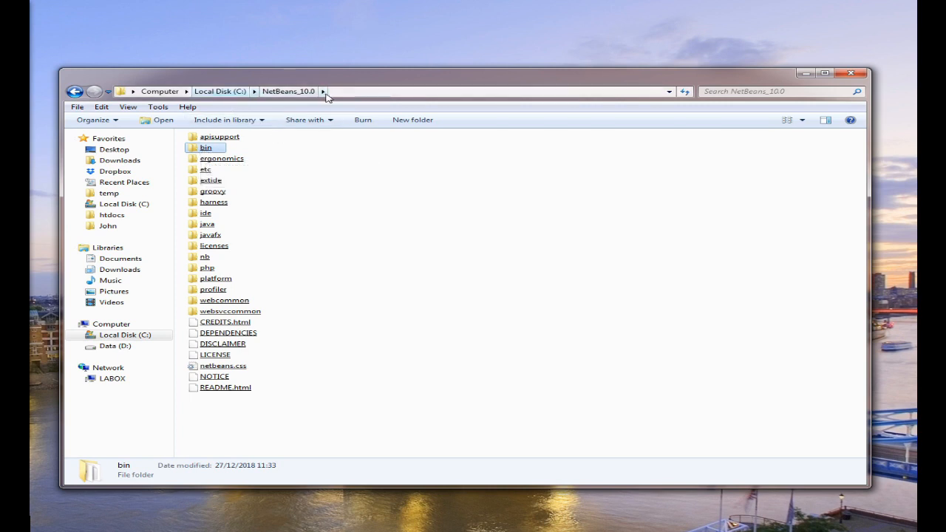
double_click(205, 149)
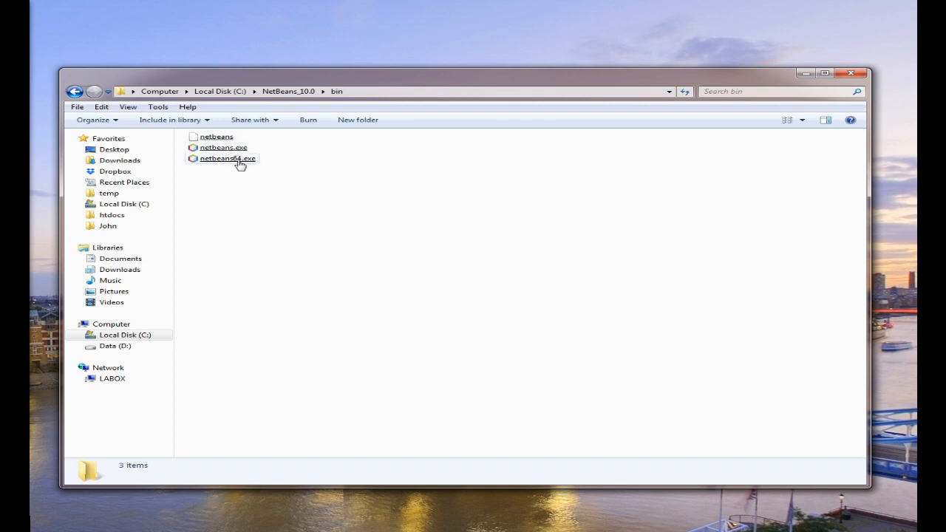
Look over the netbeans64.exe, netbeans.exe and netbeans launcher files in the bin folder.
left_click(237, 160)
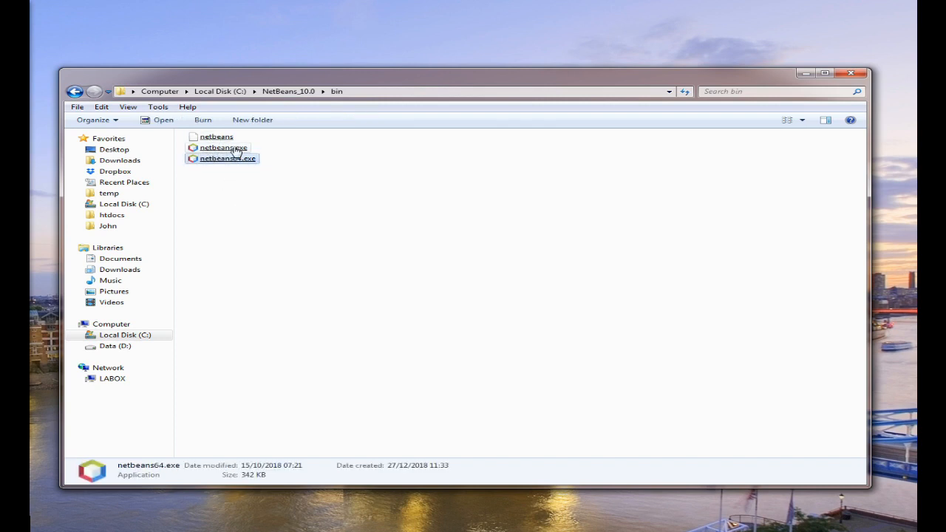
left_click(241, 150)
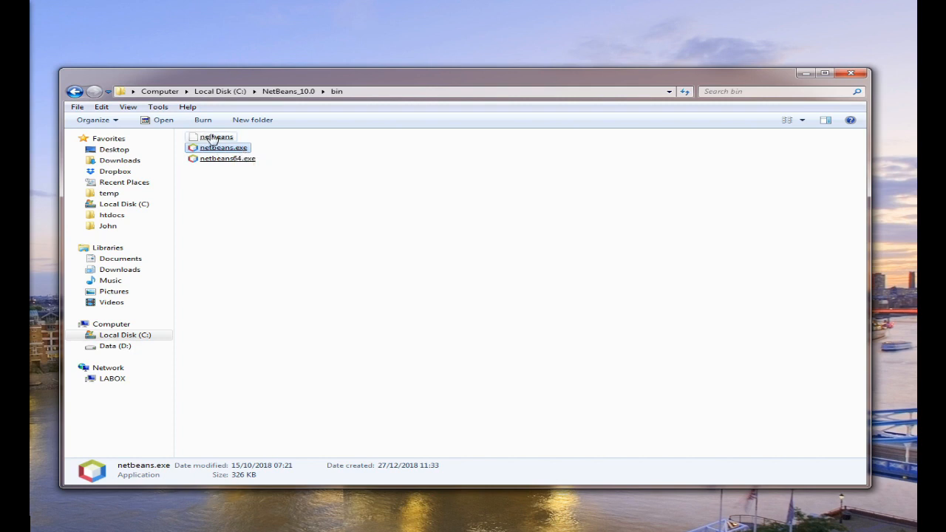
left_click(263, 178)
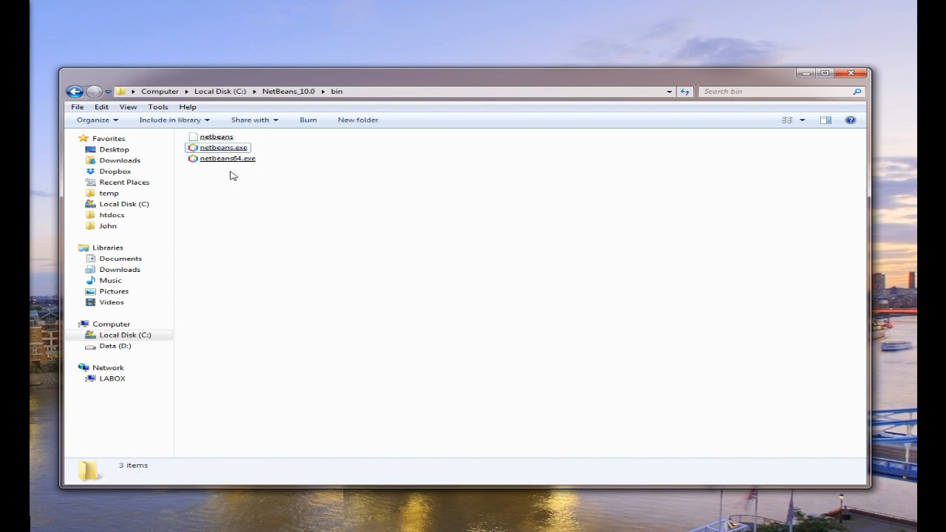
left_click(235, 159)
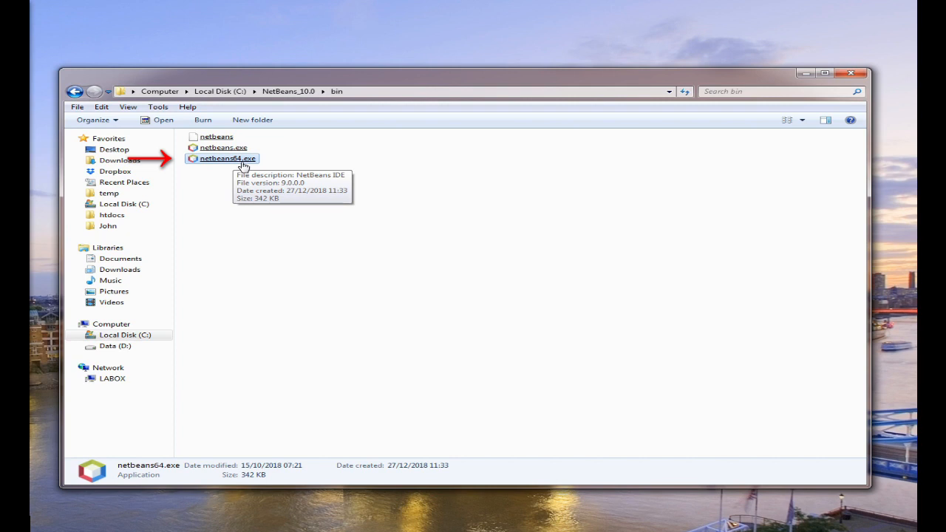
left_click(194, 148)
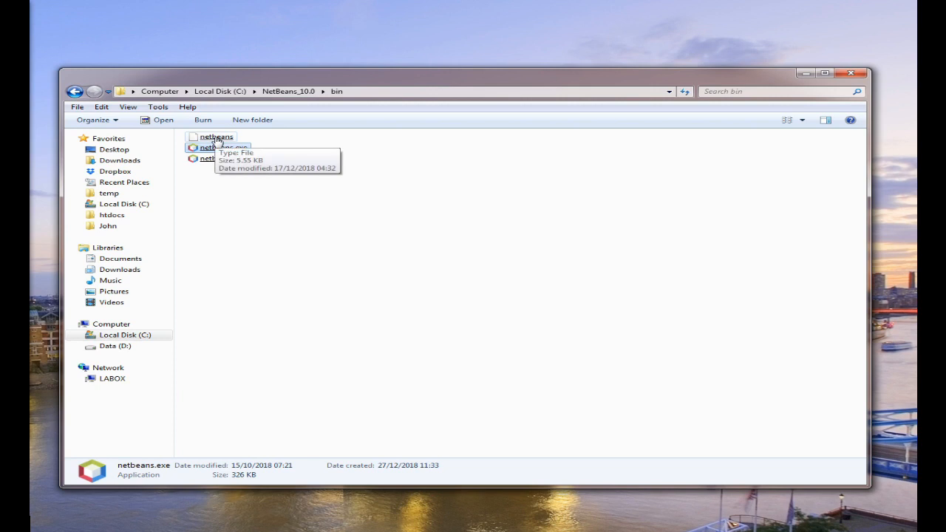
left_click(217, 139)
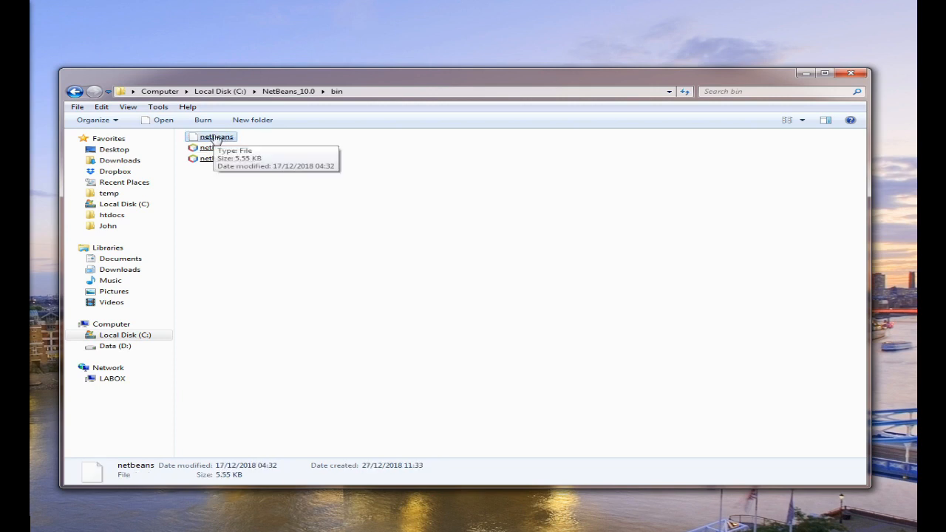
left_click(447, 169)
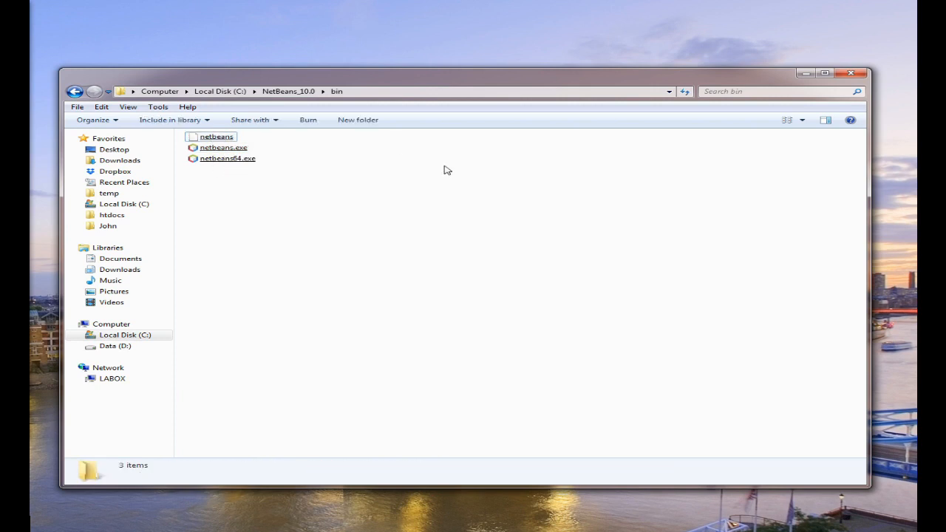
Launch netbeans64.exe and agree to import the settings of the previous 9.0 version.
left_click(215, 160)
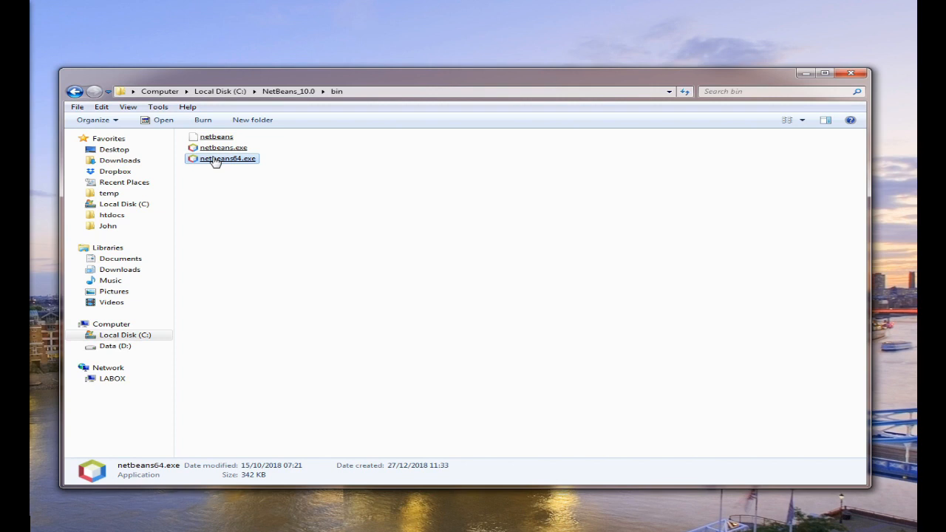
double_click(215, 160)
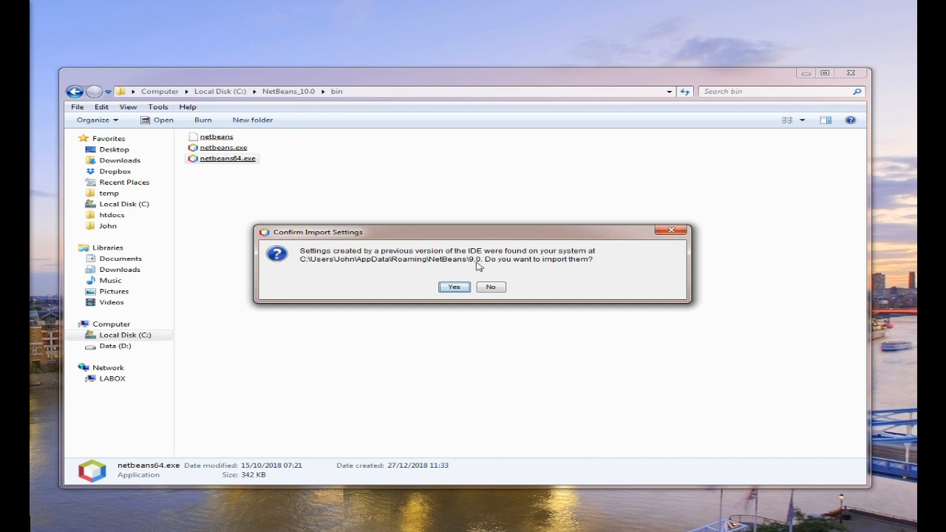
left_click(455, 287)
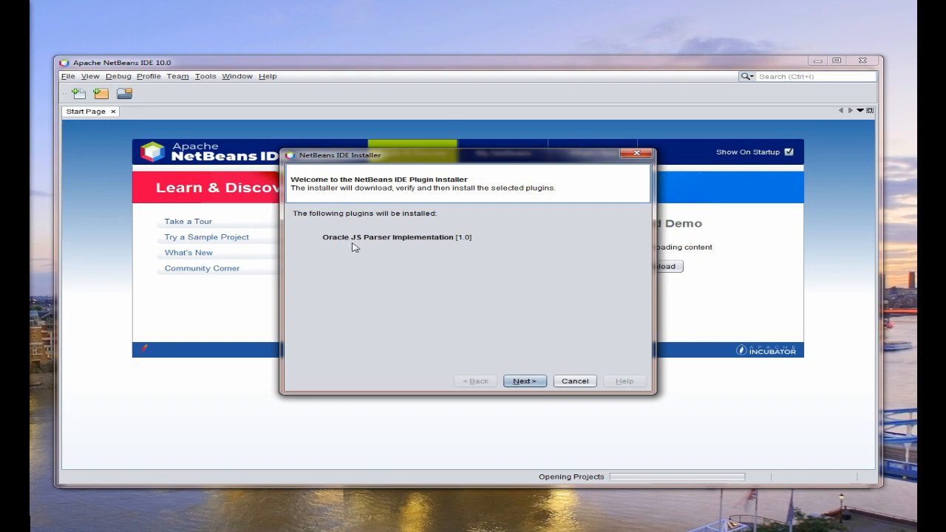
Install the Oracle JS Parser Implementation plugin, accepting its license terms, and close the plugin installer.
left_click(525, 382)
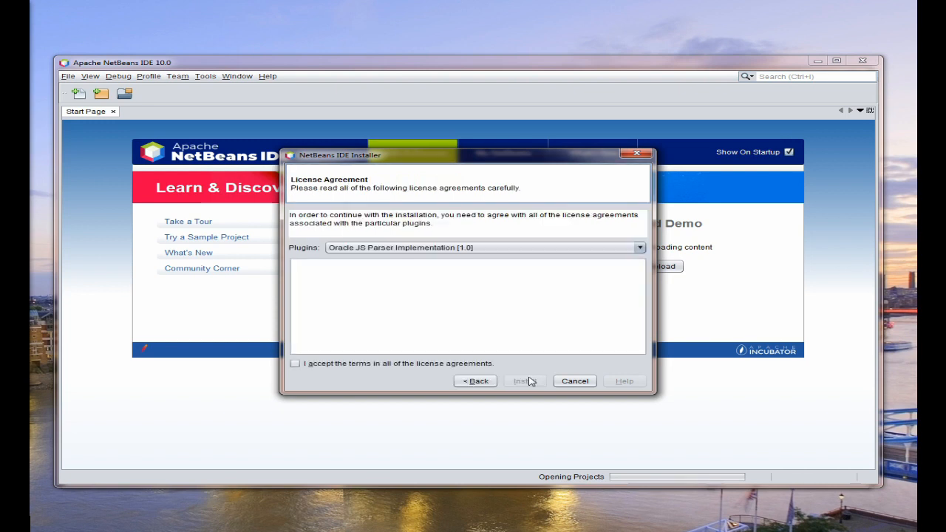
left_click(295, 363)
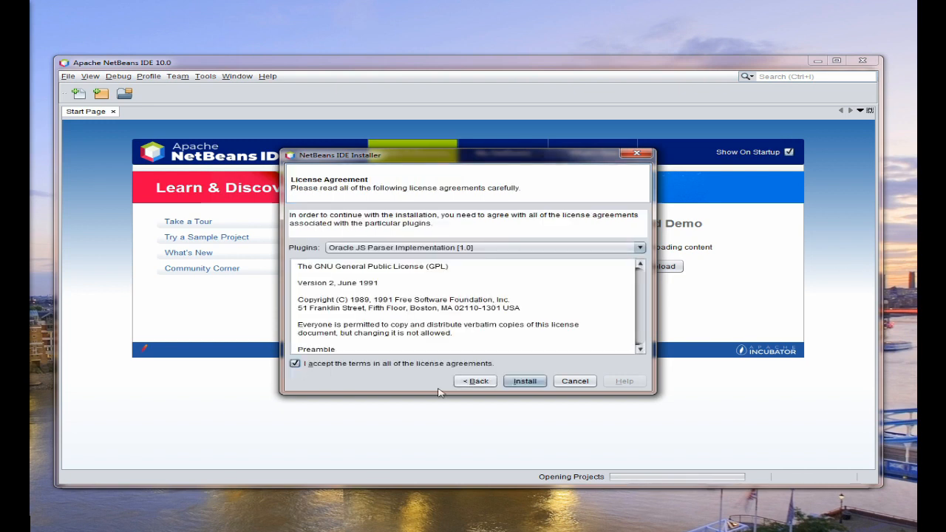
left_click(525, 382)
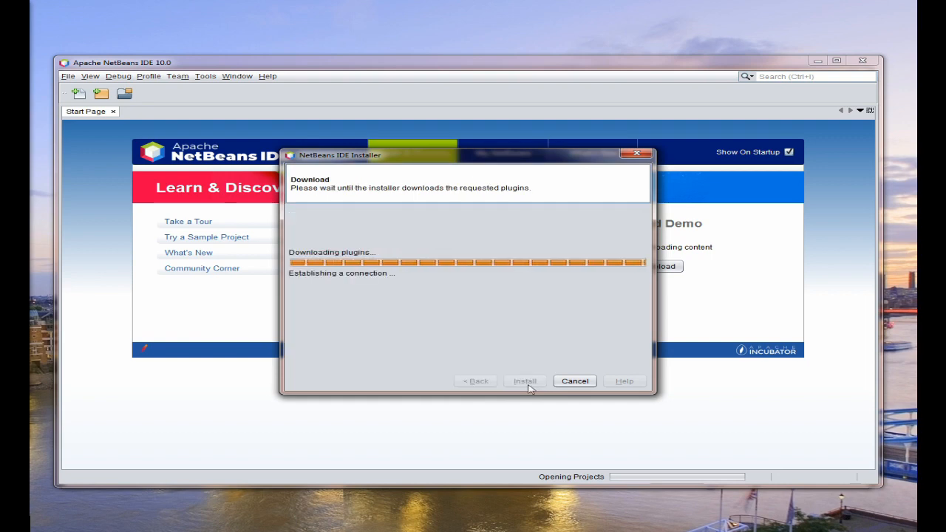
left_click(575, 382)
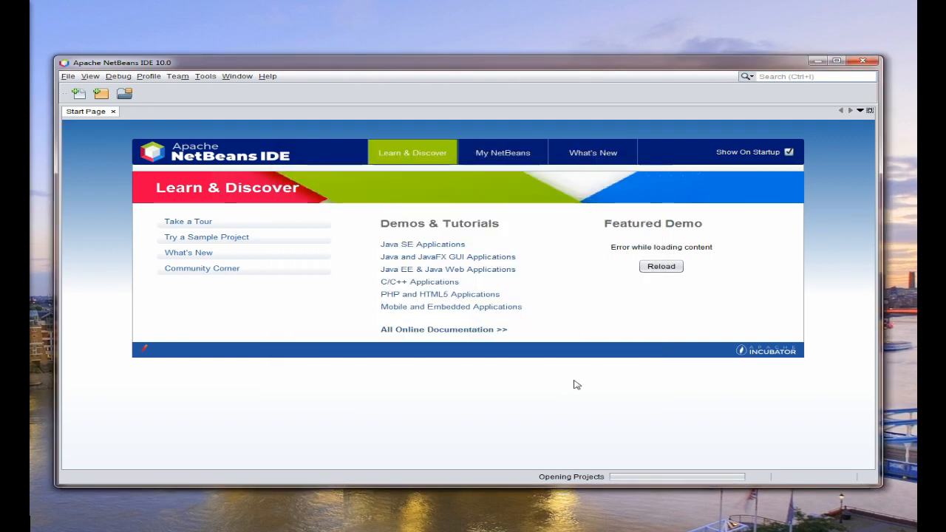
Narrow the Files pane and inspect the contents and available actions of the project marked as broken.
left_click_drag(307, 228, 215, 223)
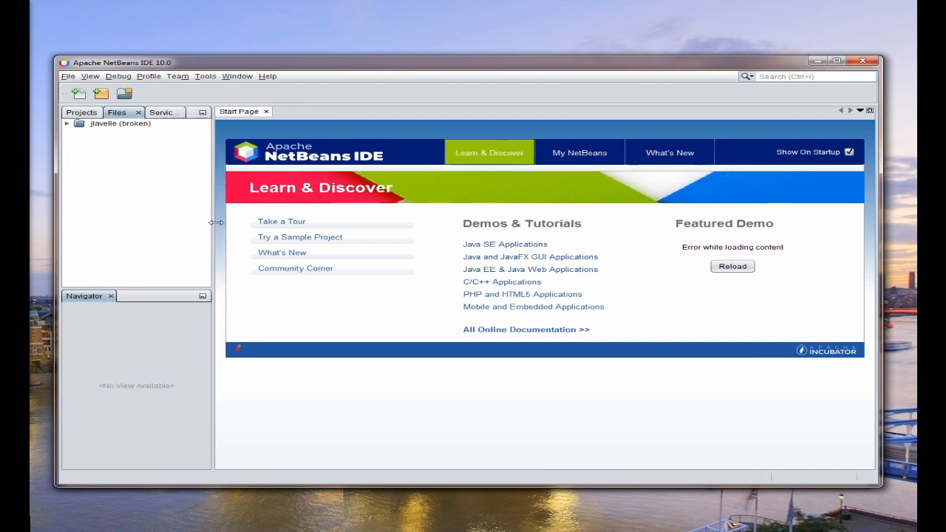
left_click(100, 125)
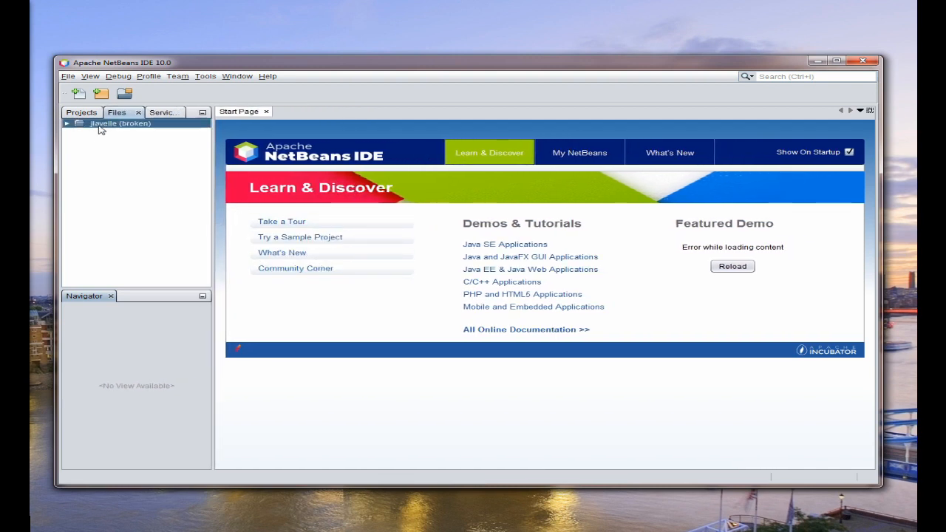
left_click(67, 123)
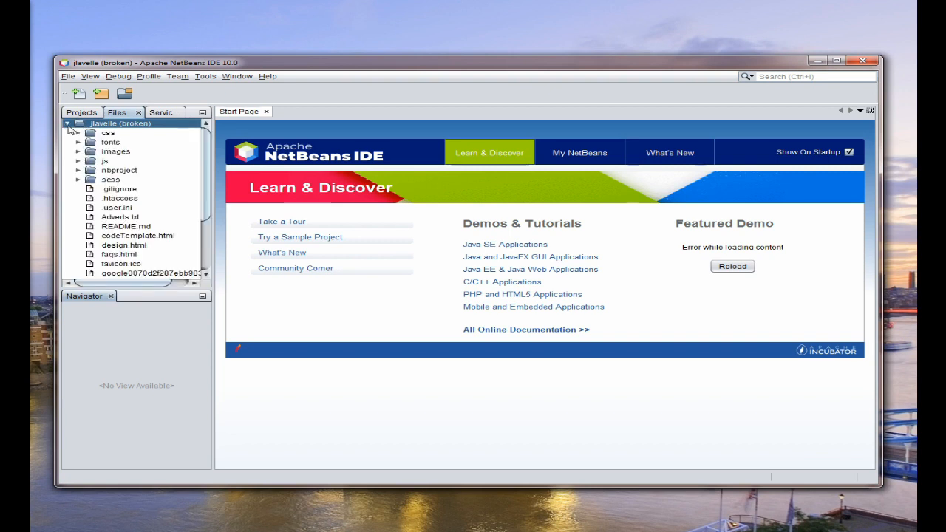
double_click(113, 126)
right_click(113, 127)
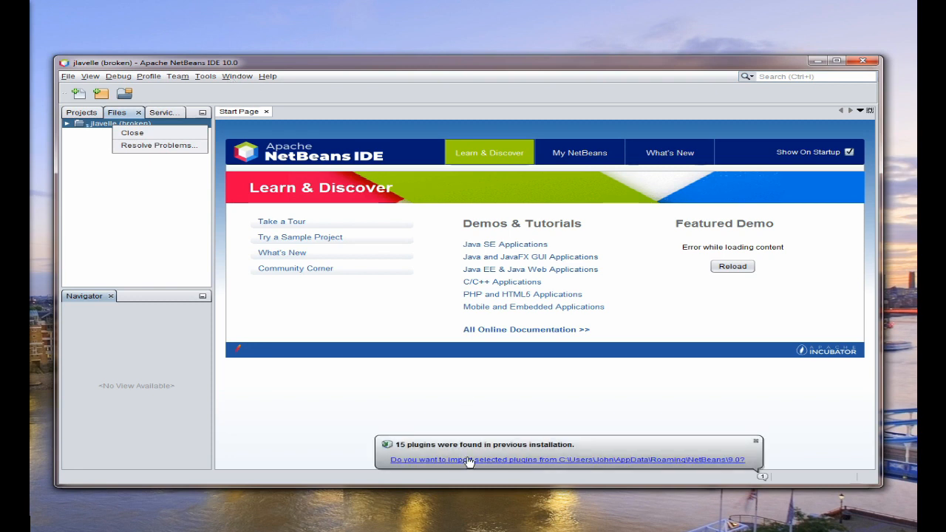
Open the NetBeans 9.0 plugin import and select CheatSheets, Color Codes Preview, com.junichi11.netbeans.php.enhancements, de.dev.eth0.netbeans.plugins.regex and it.sal.phpmanual.
left_click(479, 463)
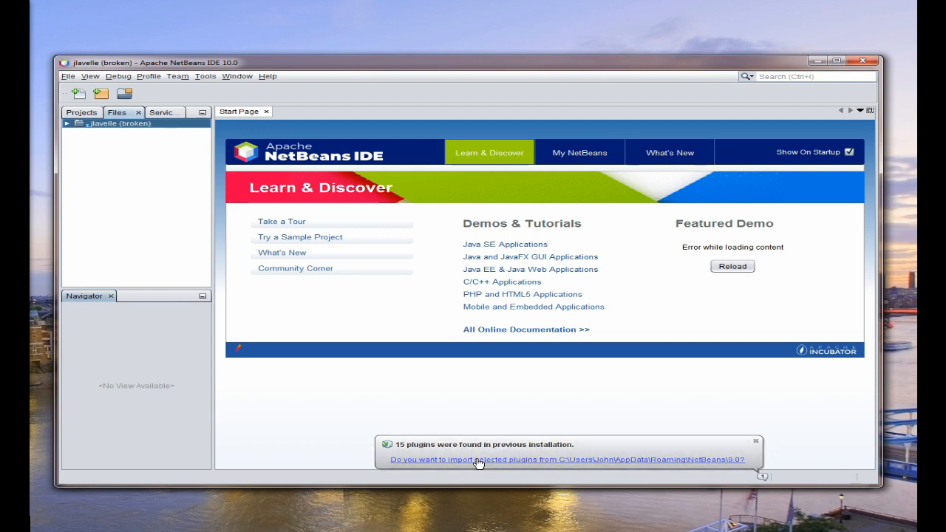
left_click(538, 464)
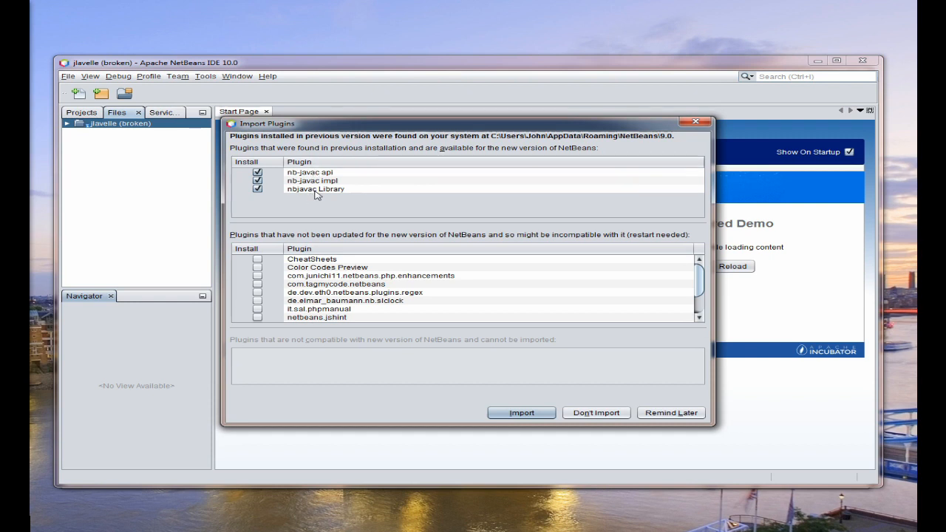
left_click(257, 260)
left_click(257, 267)
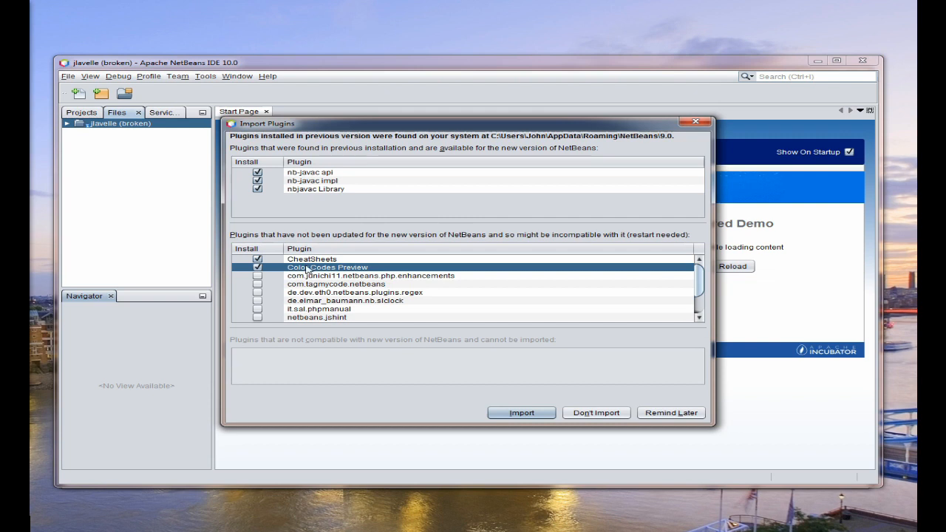
left_click(257, 276)
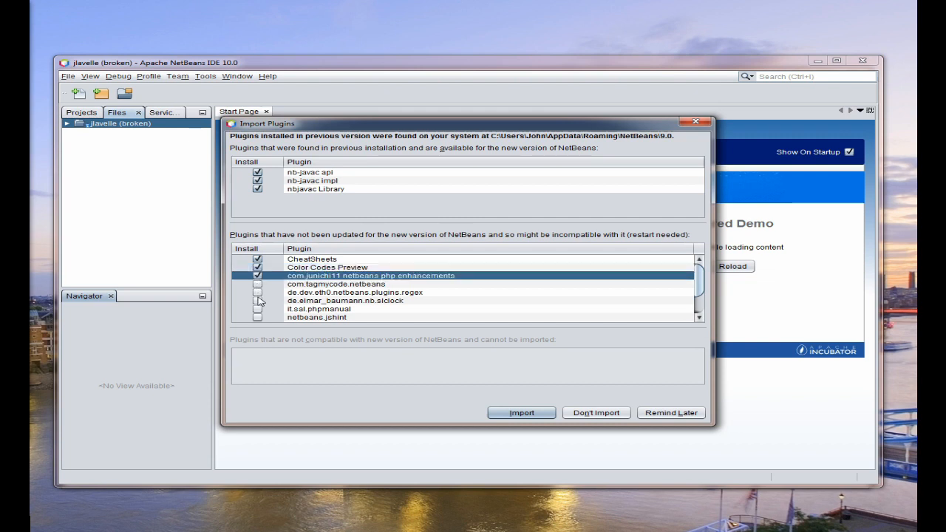
left_click(257, 293)
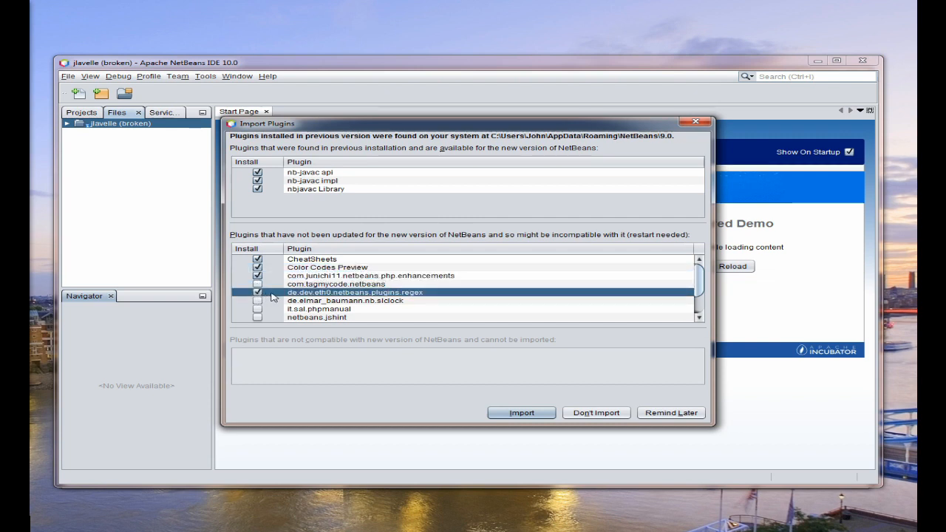
left_click(258, 309)
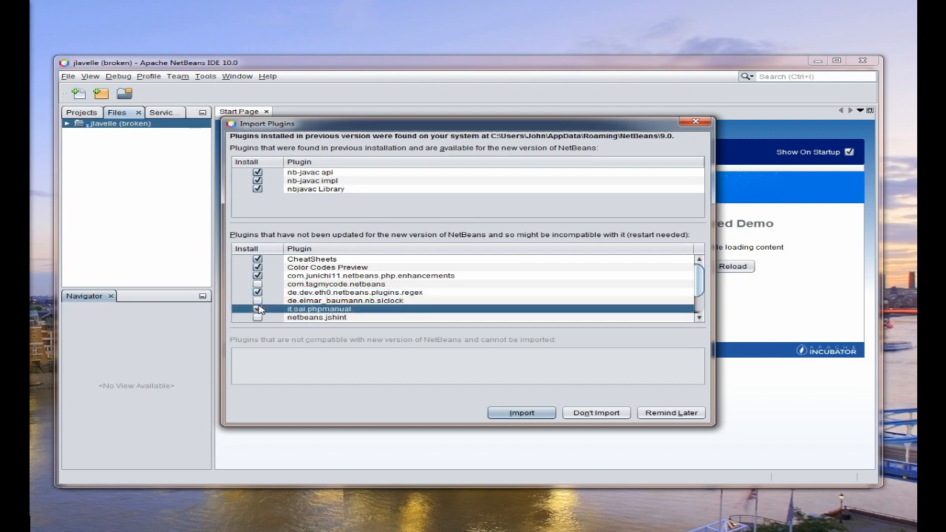
Add org.lorenzos.emmet and org.netbeans.modules.php.phpcsfixer to the selection, then import the plugins and restart the IDE.
scroll(343, 308, "down", 2)
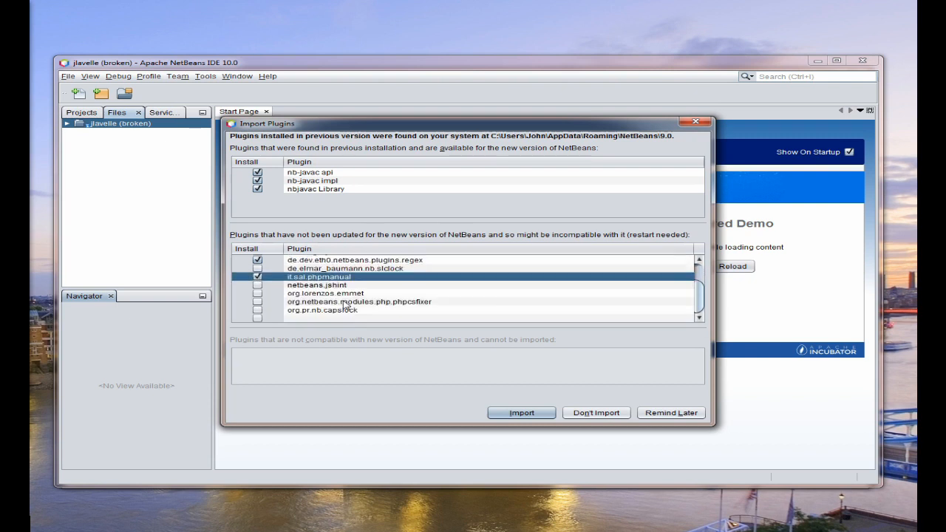
left_click(256, 294)
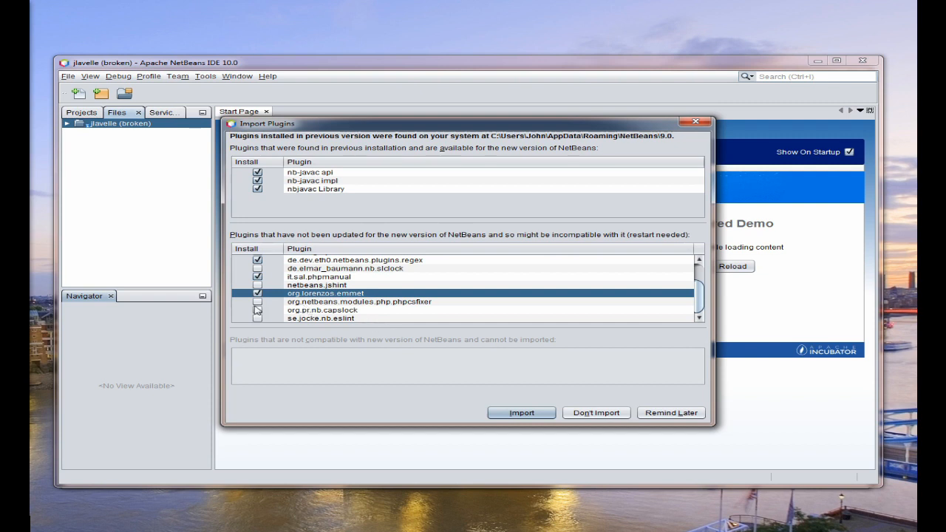
scroll(396, 309, "up", 2)
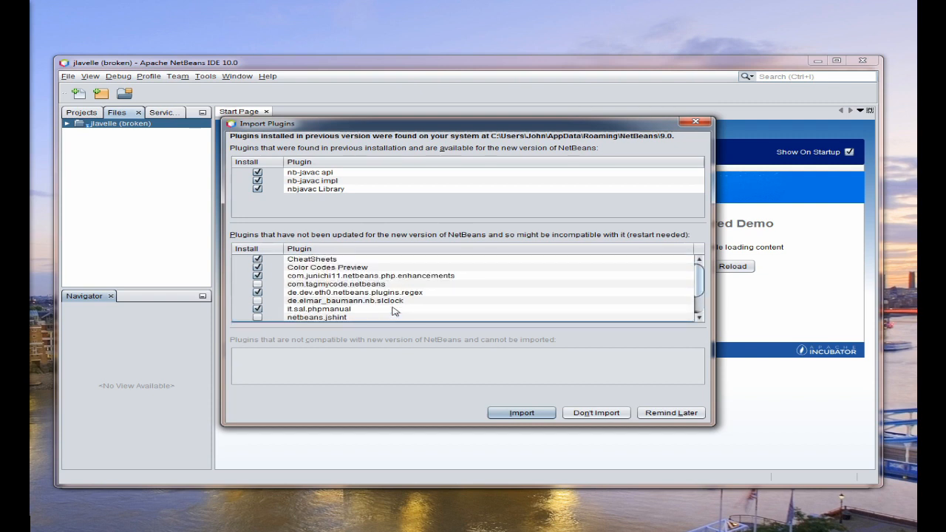
scroll(315, 275, "down", 1)
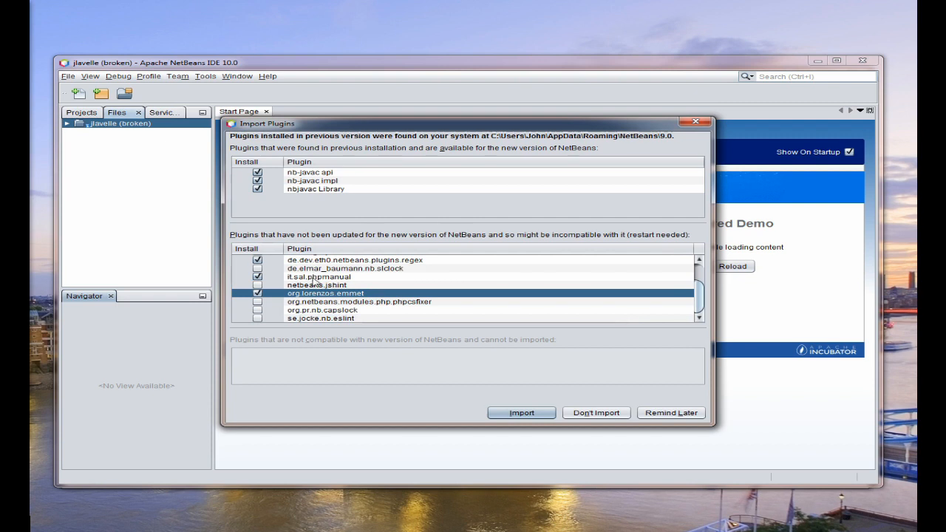
left_click(257, 301)
scroll(391, 312, "up", 1)
scroll(391, 312, "up", 1)
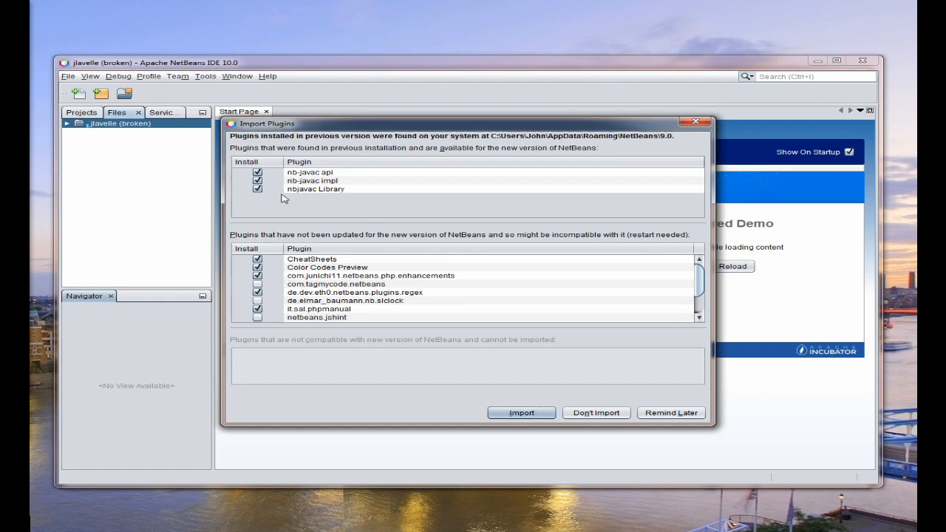
left_click(528, 415)
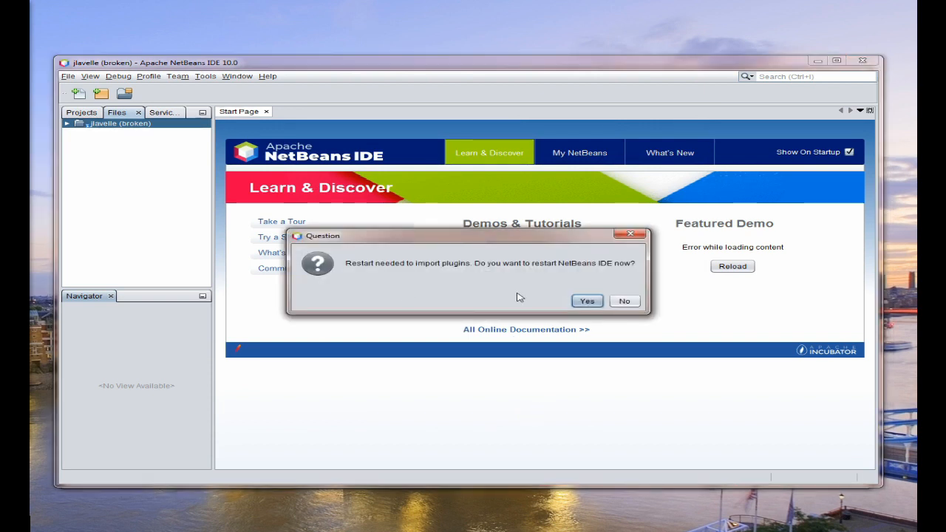
left_click(595, 304)
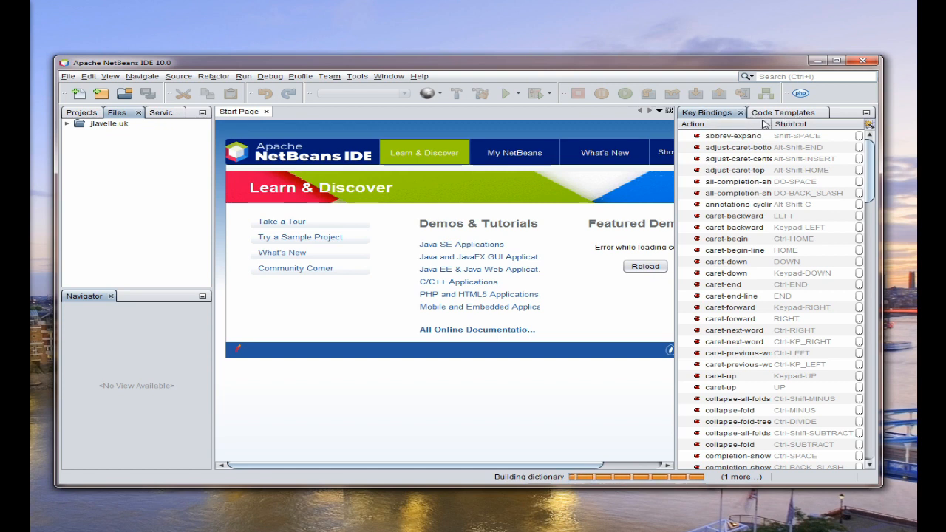
Minimize the Key Bindings and Code Templates window group and enlarge the Files pane by shrinking the Navigator below it.
left_click(866, 112)
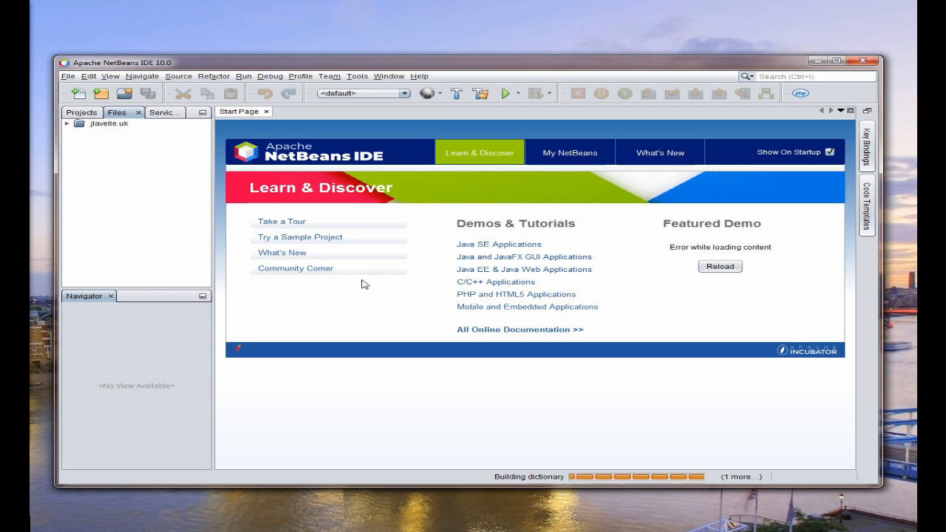
left_click_drag(124, 288, 133, 386)
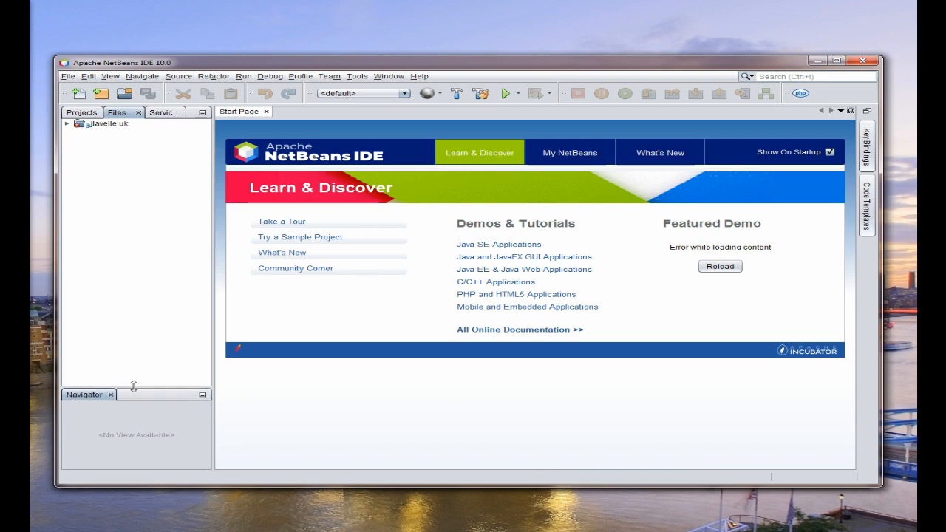
Examine the Miscellaneous section of the IDE options for settings belonging to the imported plugins, then close the options.
left_click(358, 76)
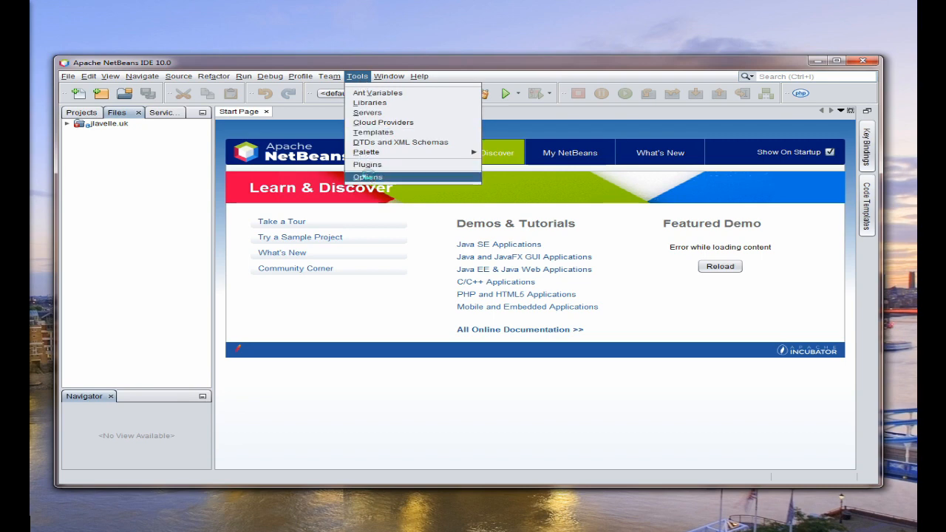
left_click(370, 178)
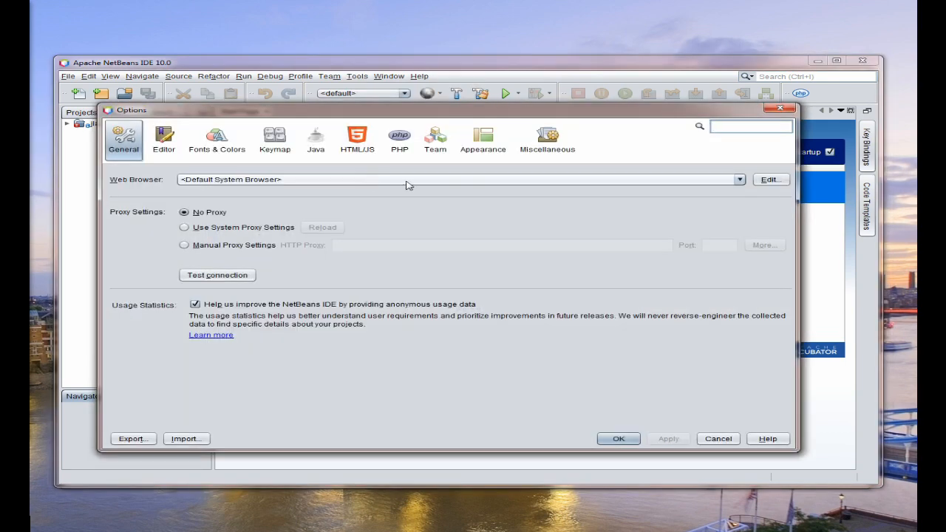
left_click(551, 145)
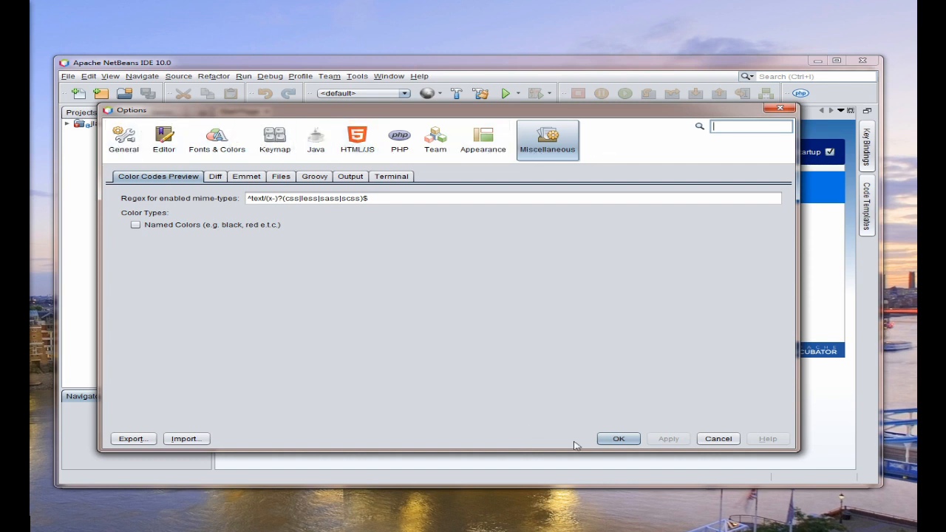
left_click(617, 439)
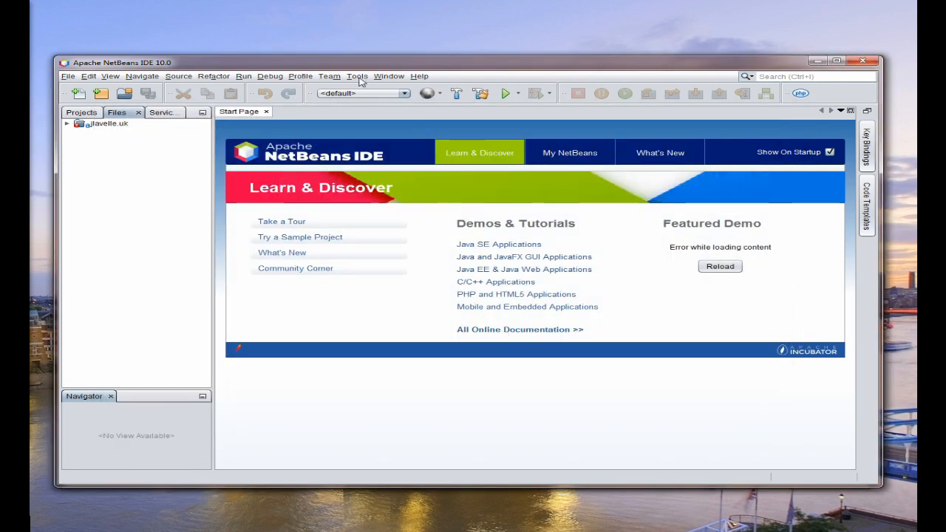
Install the available nbjavac Library plugin, accepting its license terms, and finish the plugin installer.
left_click(357, 76)
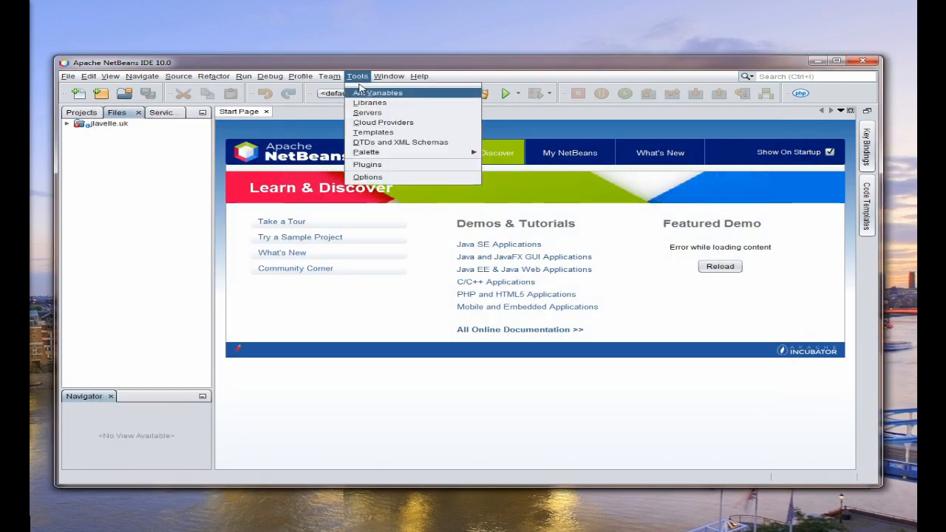
left_click(373, 165)
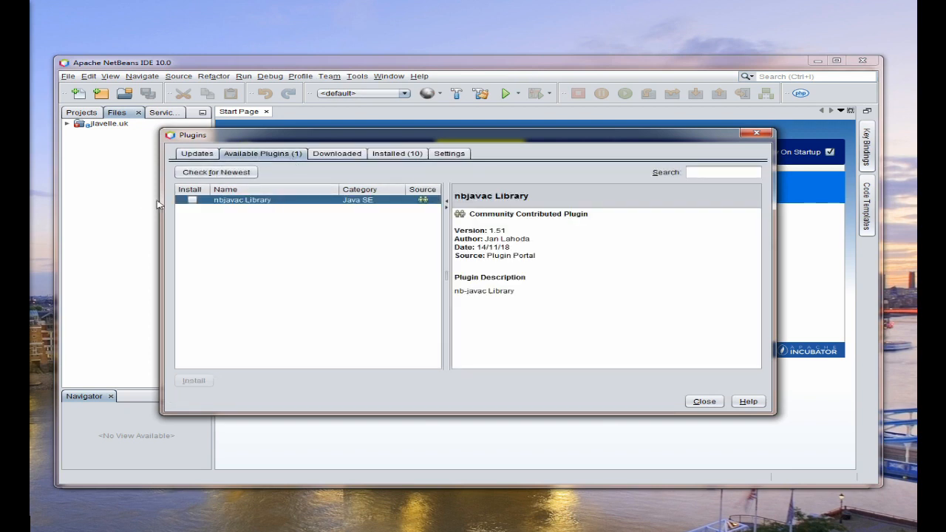
left_click(192, 201)
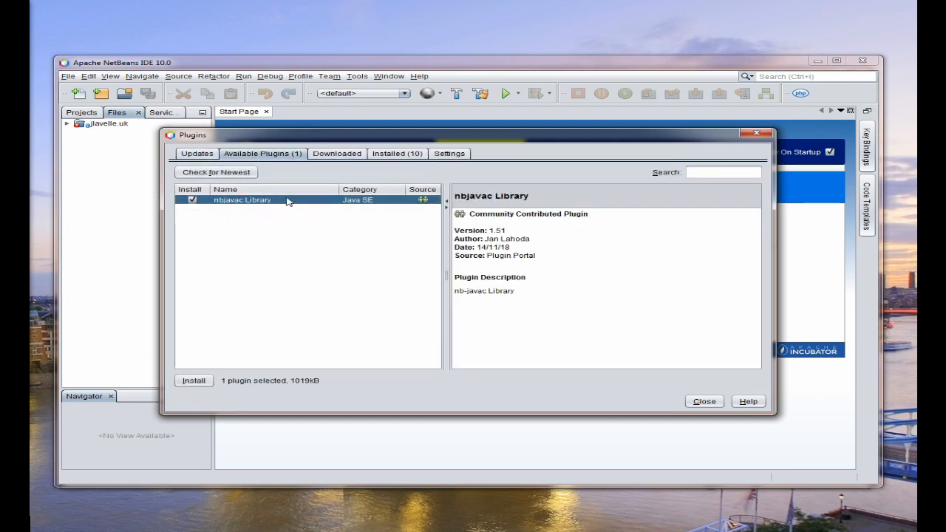
left_click(194, 381)
left_click(526, 381)
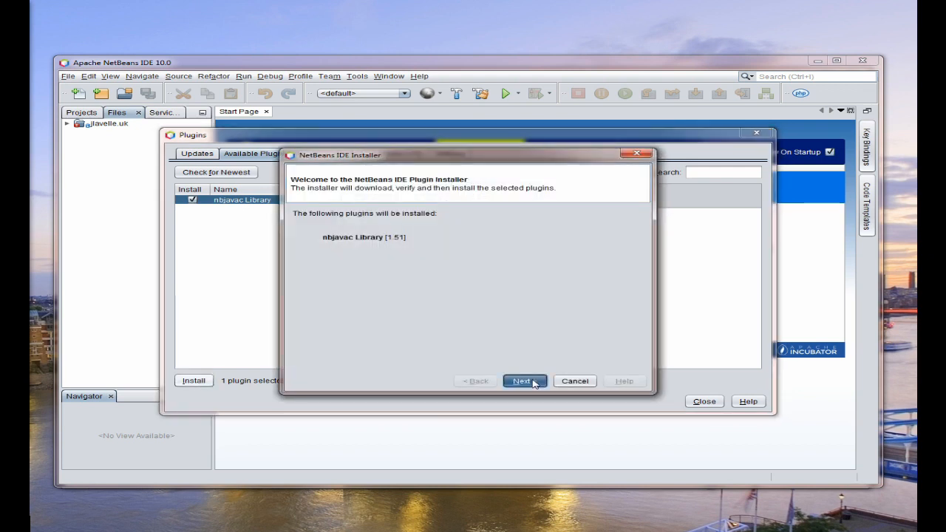
left_click(403, 364)
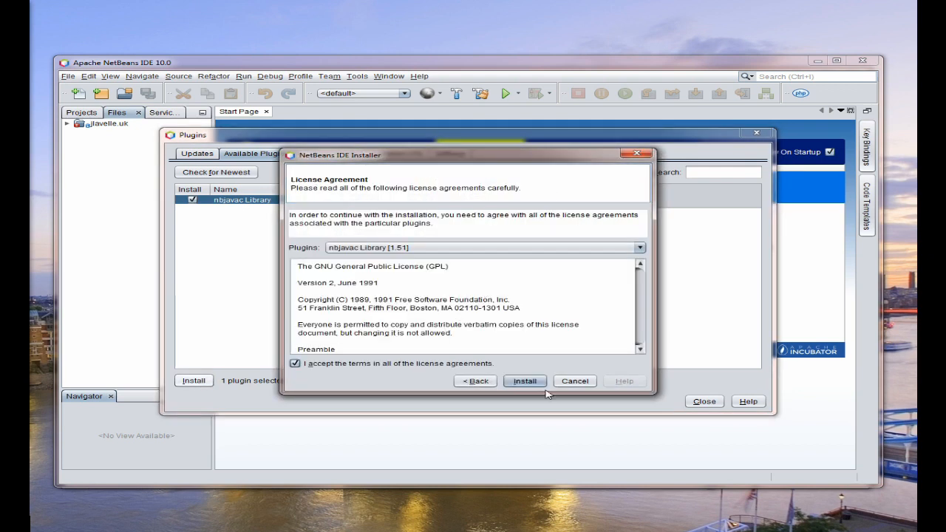
left_click(533, 382)
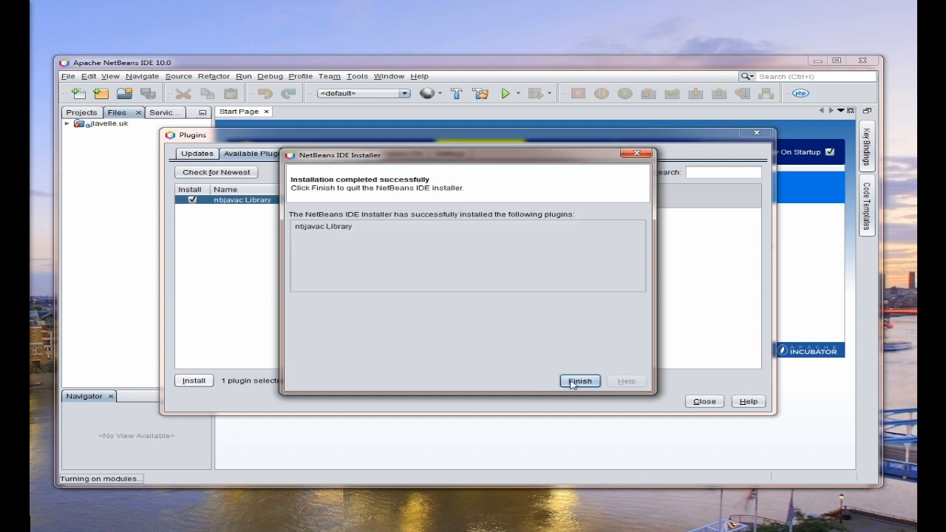
left_click(572, 381)
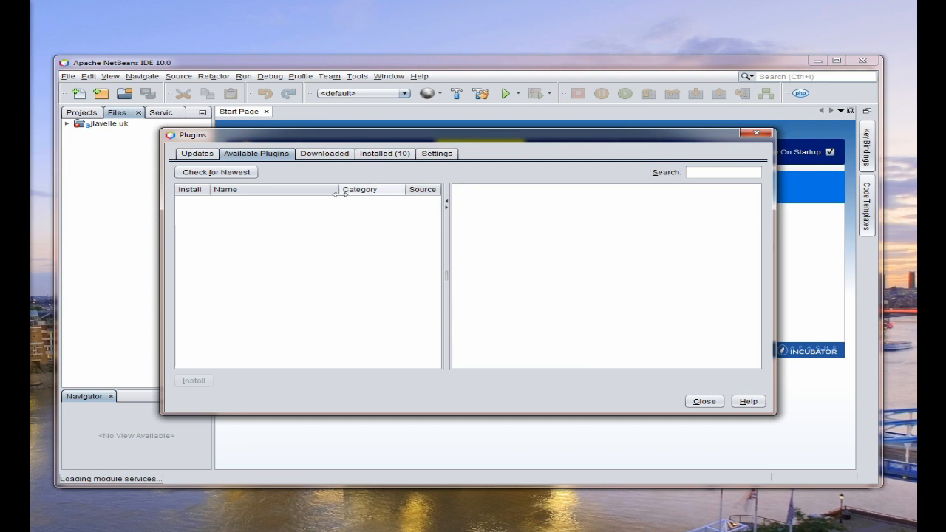
Activate the NetBeans 8.2 Plugin Portal update center and check for plugin updates.
left_click(446, 156)
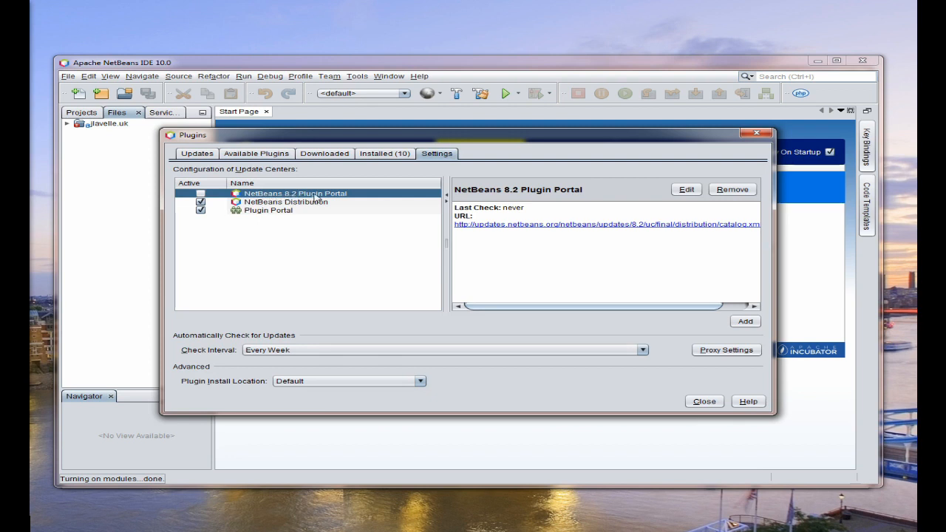
left_click(200, 194)
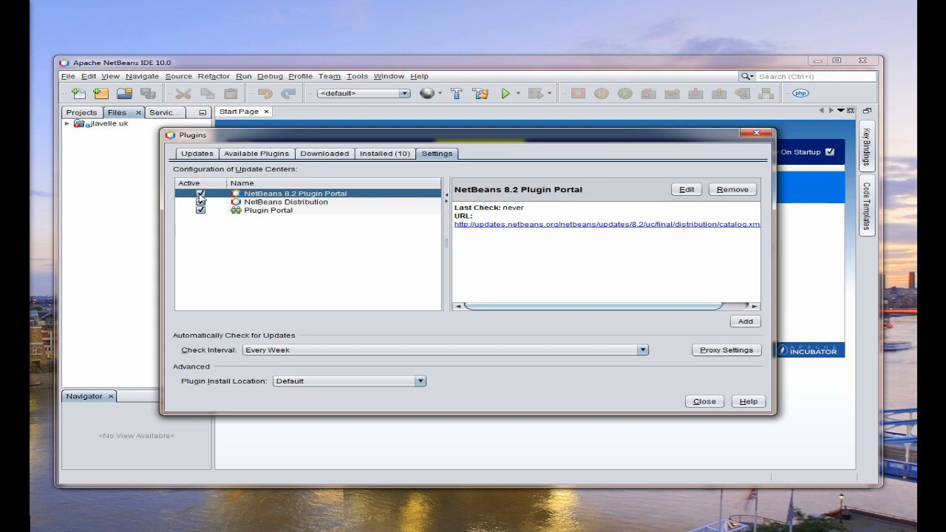
left_click(204, 154)
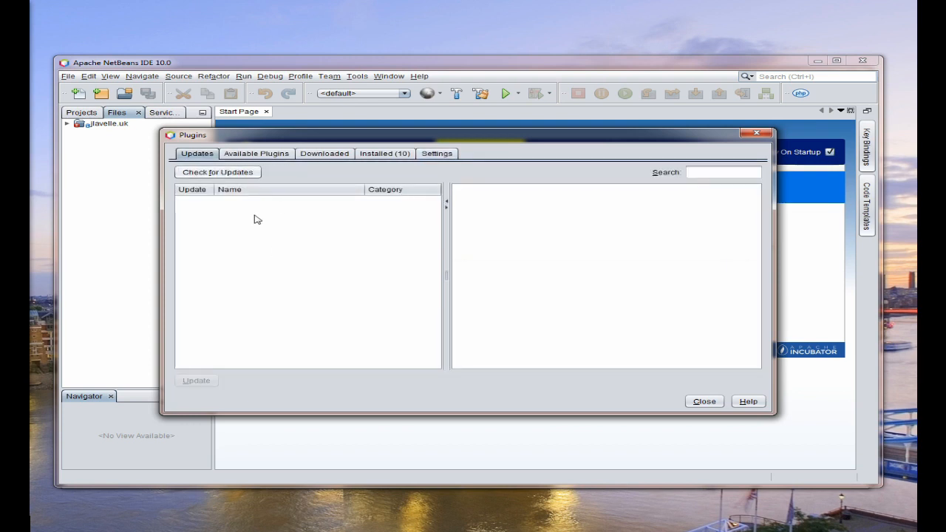
left_click(218, 174)
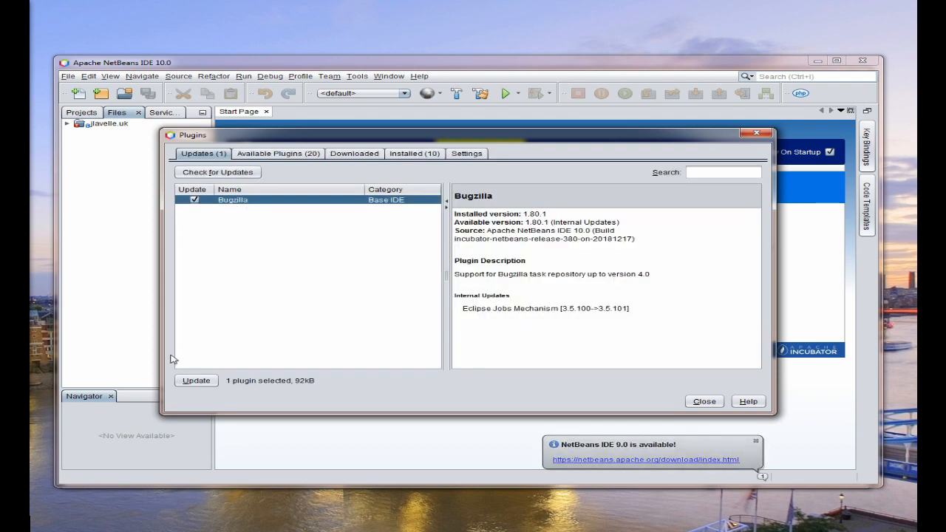
Update the Bugzilla plugin, continuing past the self-signed certificate verification, and restart the IDE to complete the installation.
left_click(196, 381)
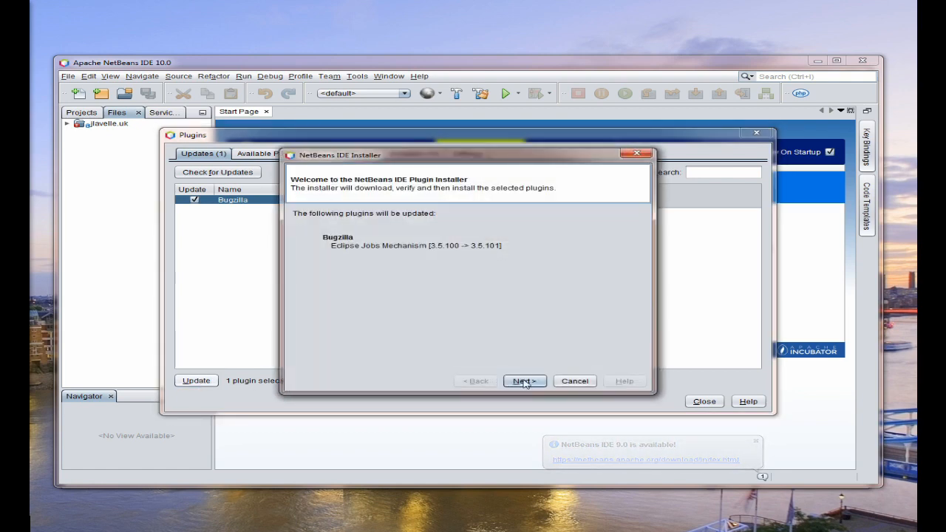
left_click(523, 382)
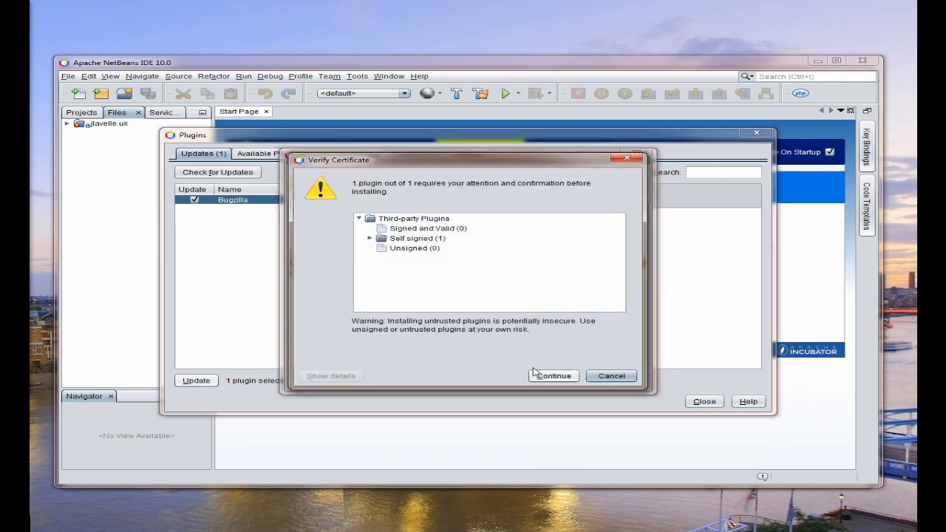
left_click(555, 376)
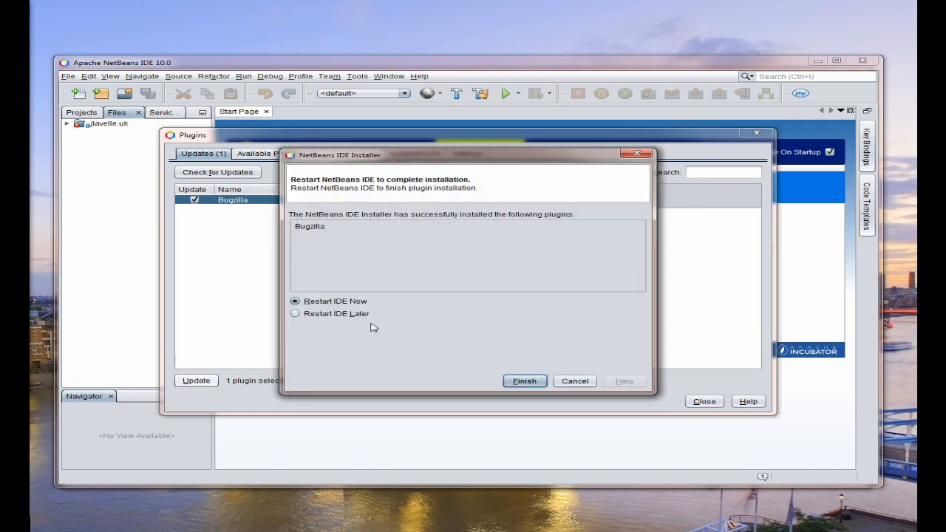
left_click(523, 381)
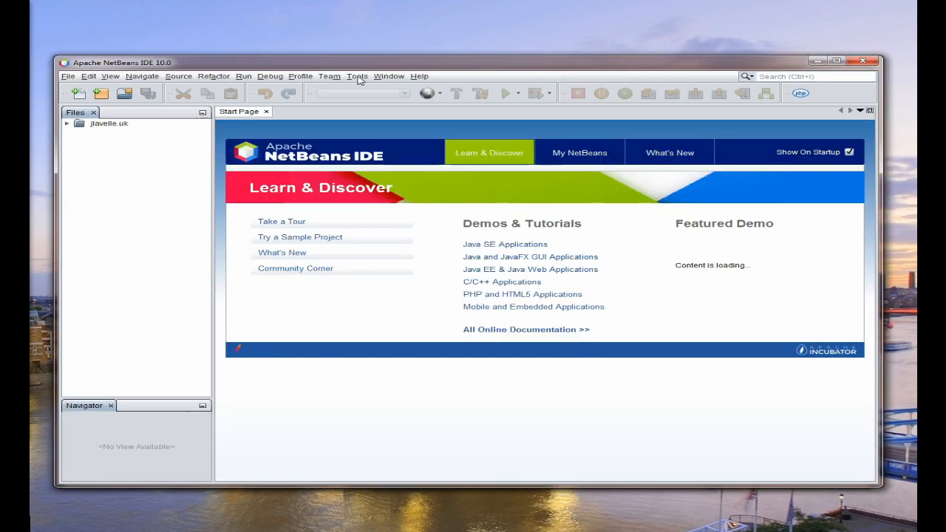
Sort the available plugins by name and select C/C++ and REST HTML5 Client for installation.
left_click(358, 76)
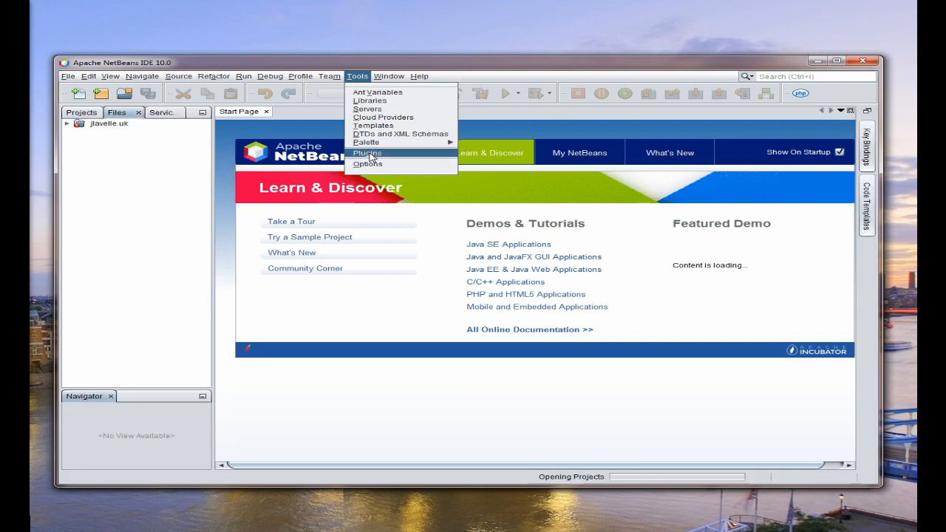
left_click(369, 154)
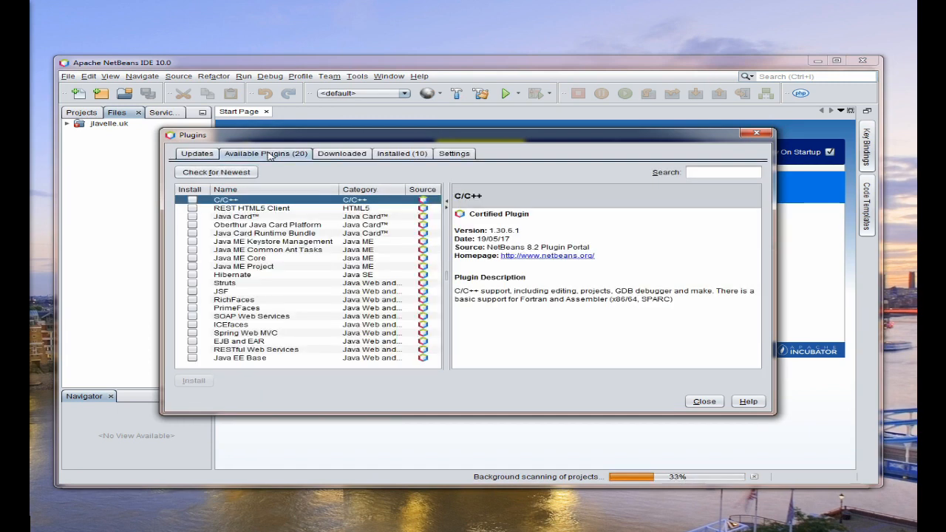
left_click(255, 190)
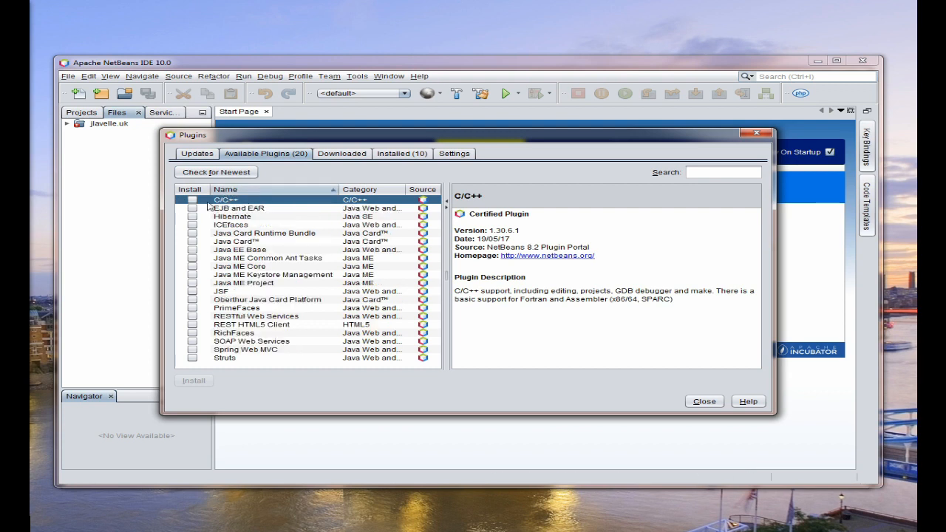
left_click(193, 200)
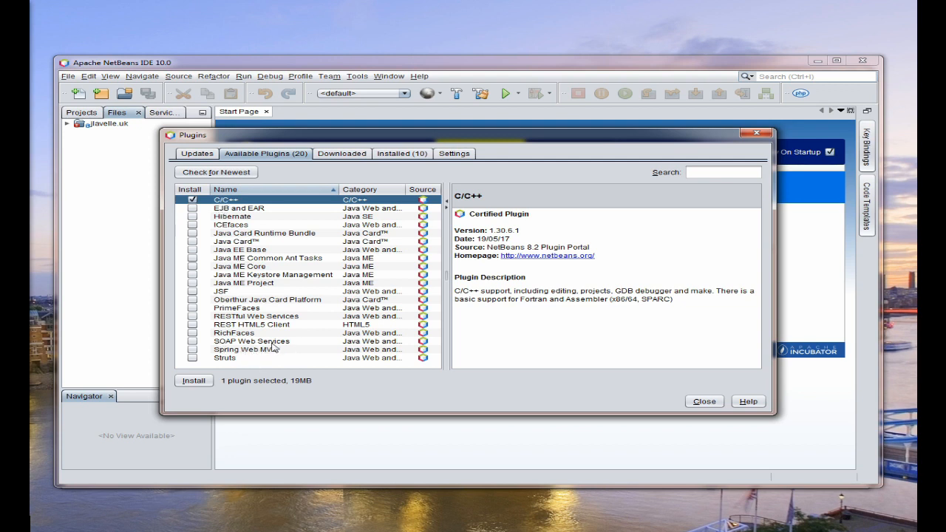
left_click(192, 325)
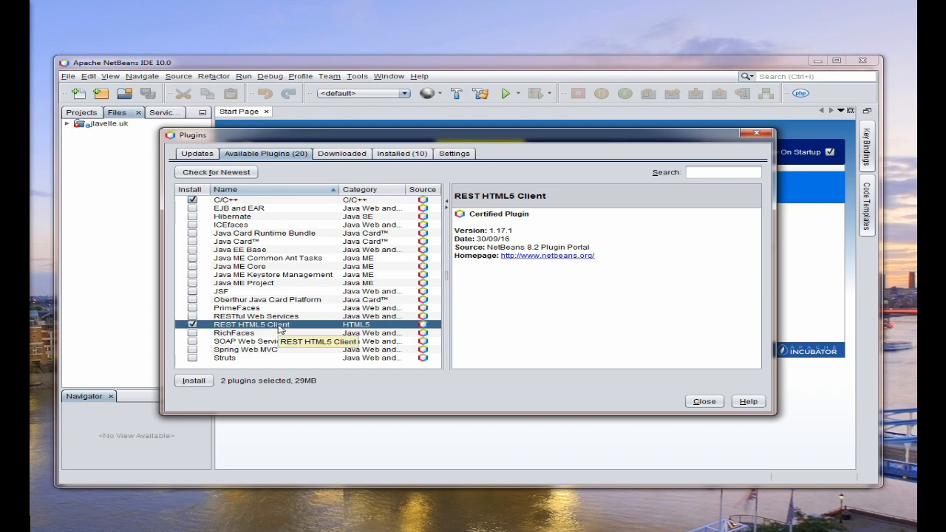
Install the selected plugins, accepting the license terms and the self-signed certificates, and restart the IDE immediately.
left_click(196, 381)
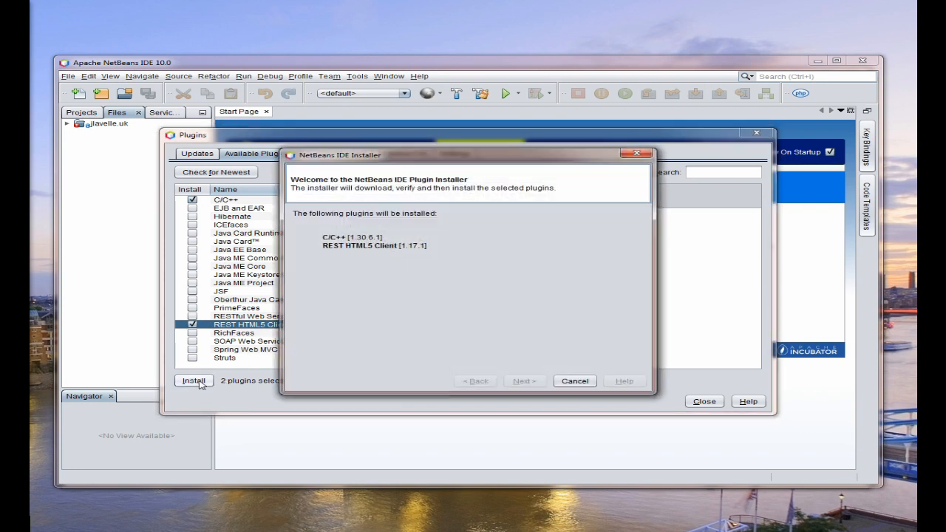
left_click(522, 382)
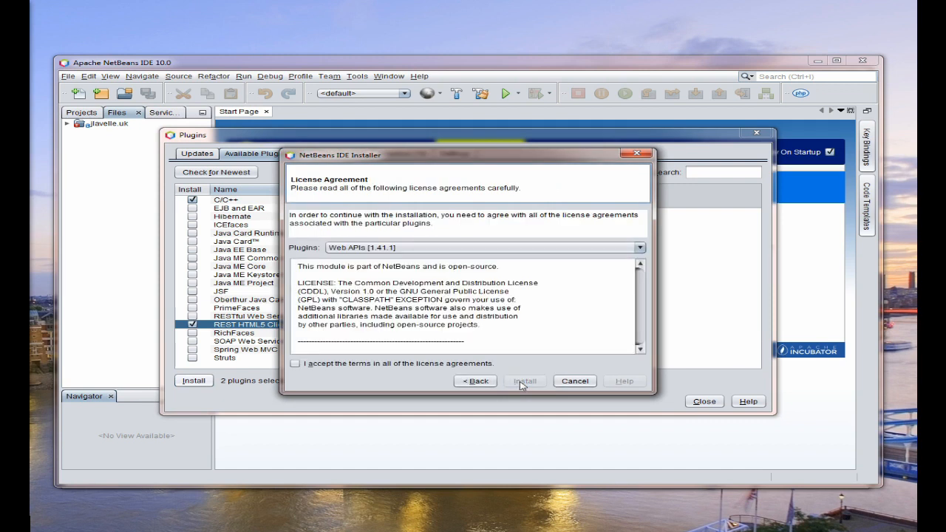
left_click(387, 364)
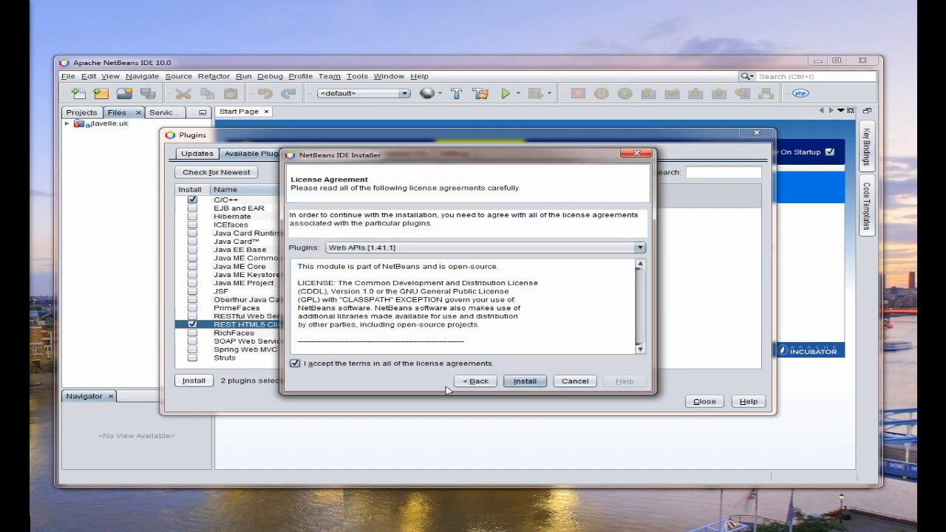
left_click(533, 382)
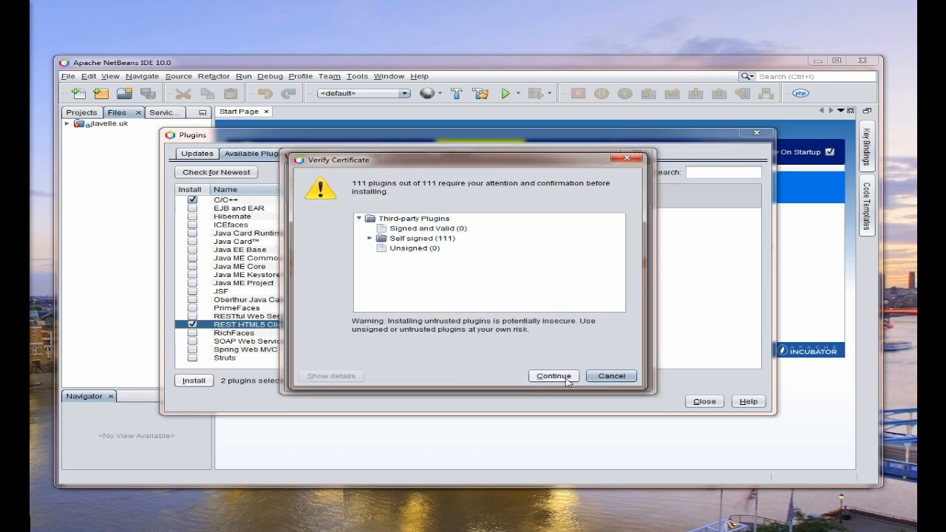
left_click(567, 379)
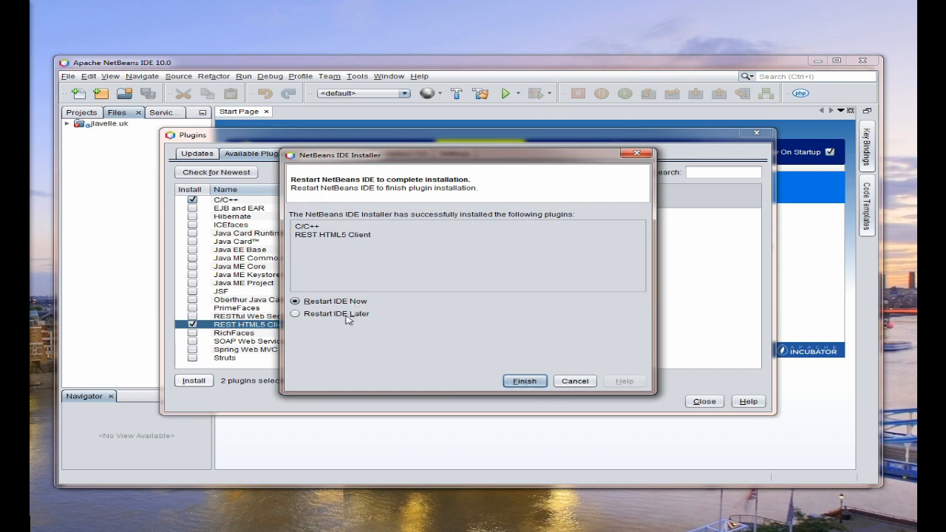
left_click(527, 383)
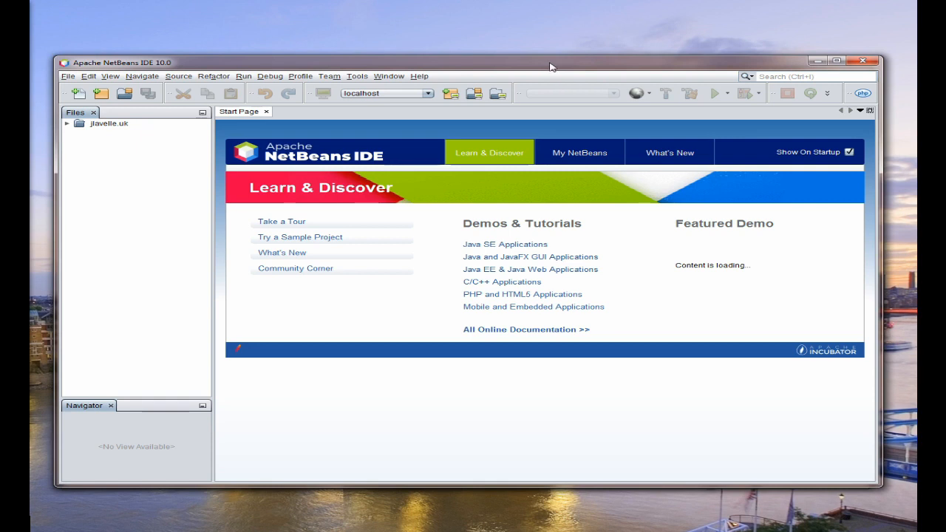
Activate the installed HTML5, Java SE, PHP, JavaFX 2, Groovy, Developing NetBeans and Service Registry plugins, and close the plugin manager.
left_click(358, 77)
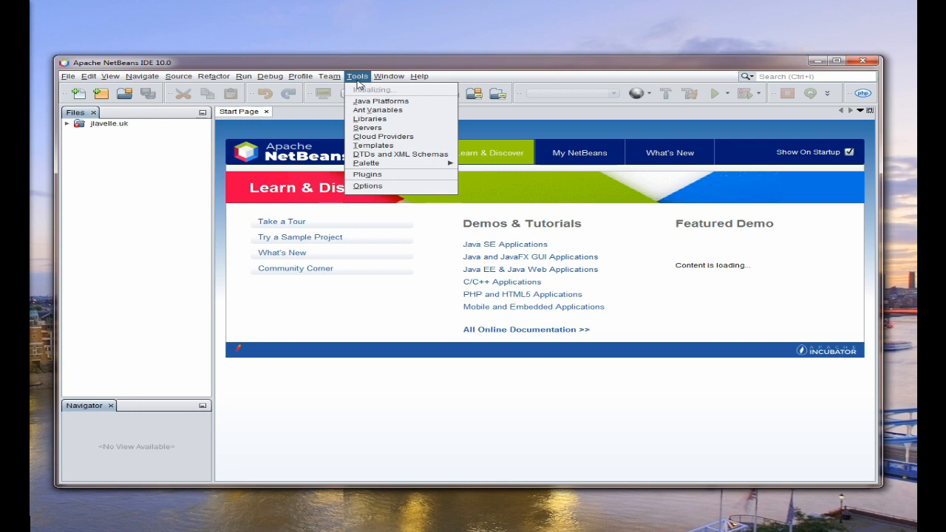
left_click(367, 174)
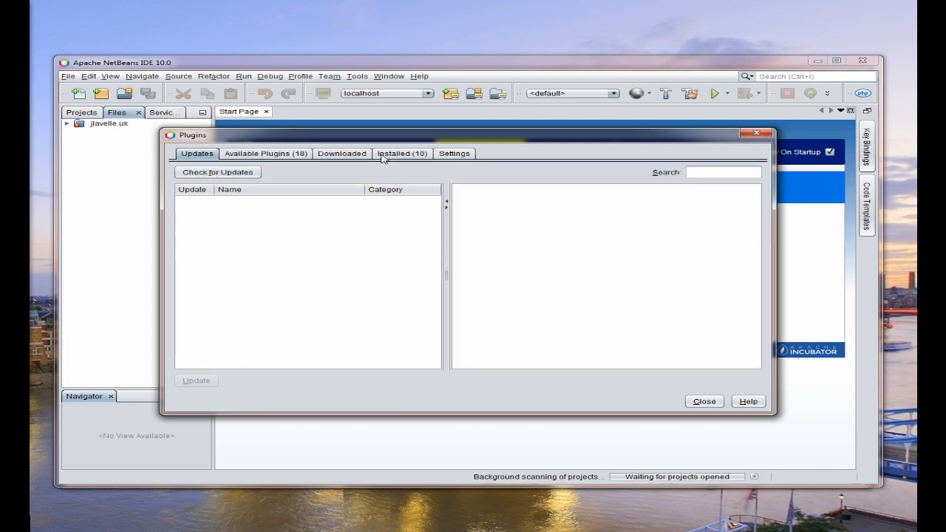
left_click(383, 157)
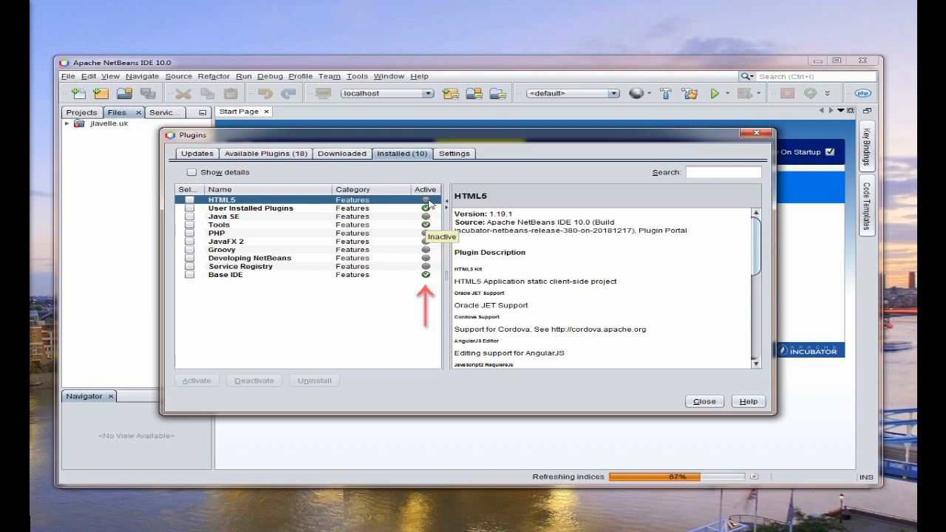
left_click(189, 201)
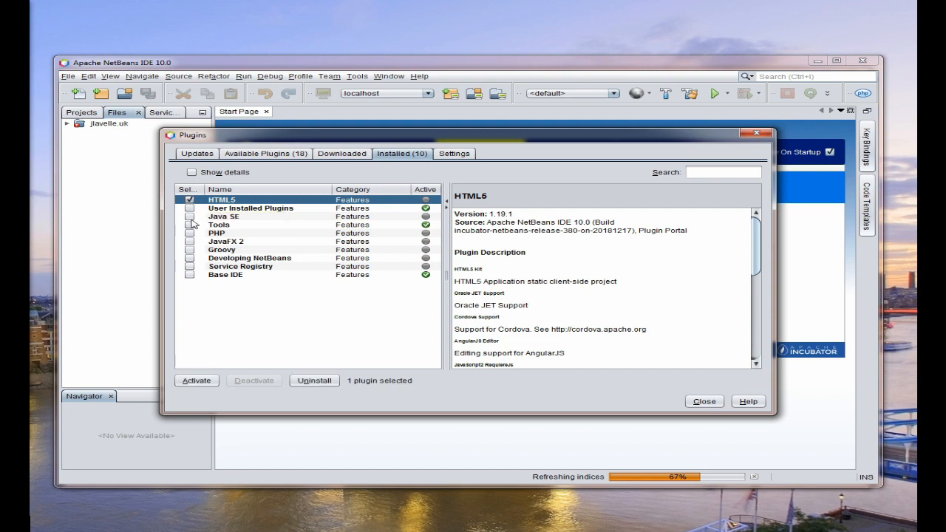
left_click(190, 220)
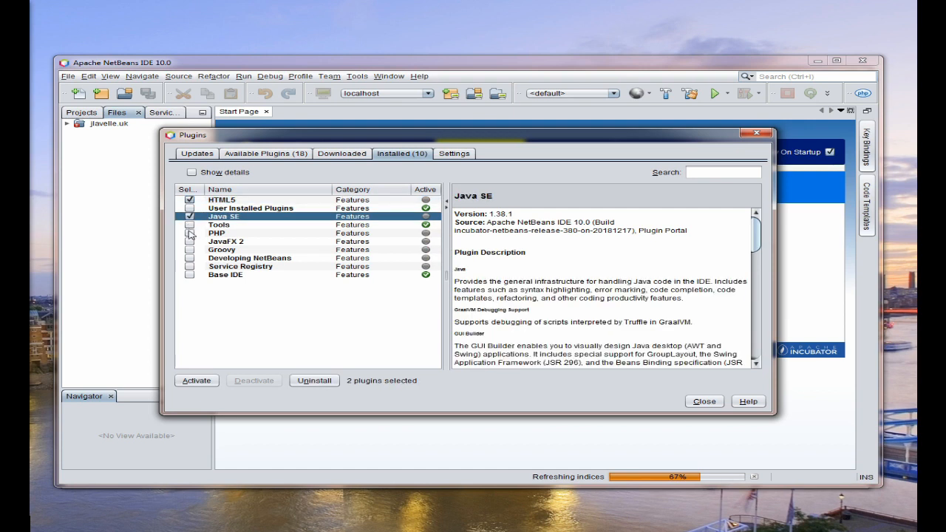
left_click(190, 233)
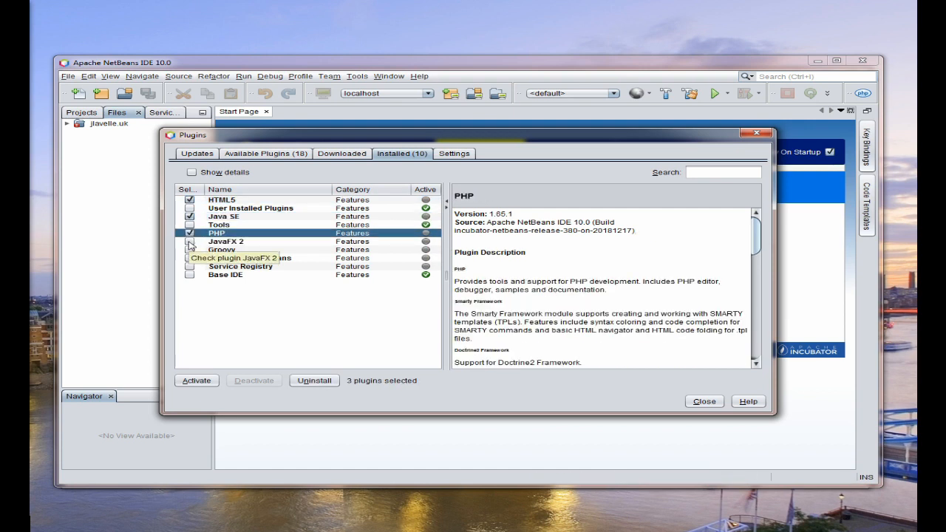
left_click(189, 242)
left_click(189, 250)
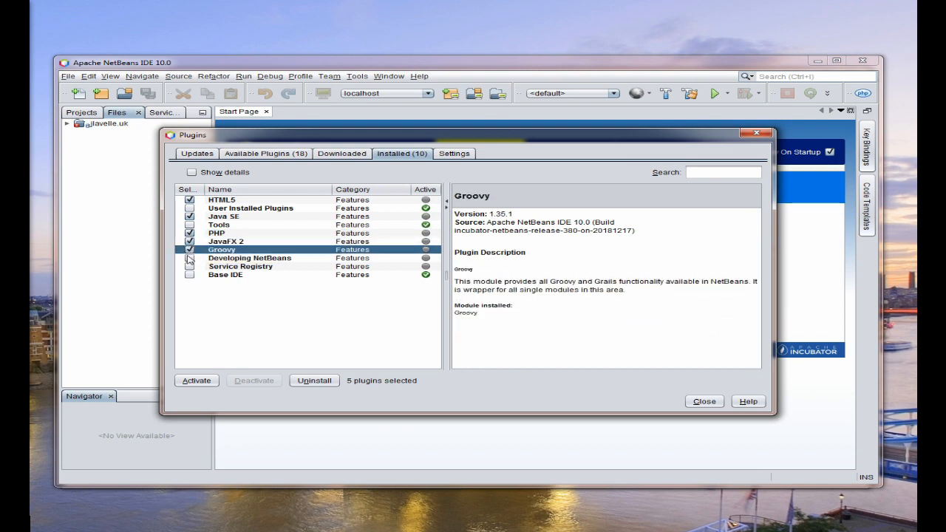
left_click(189, 258)
left_click(190, 267)
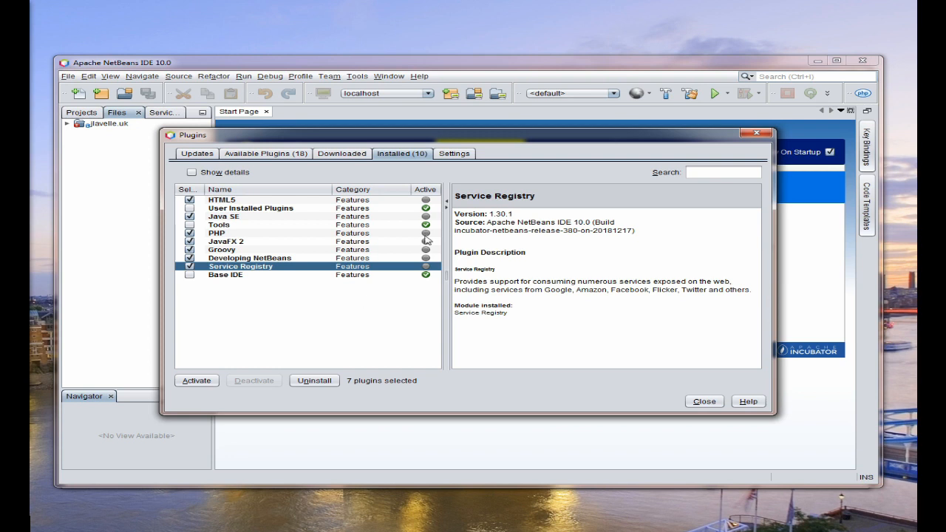
left_click(195, 380)
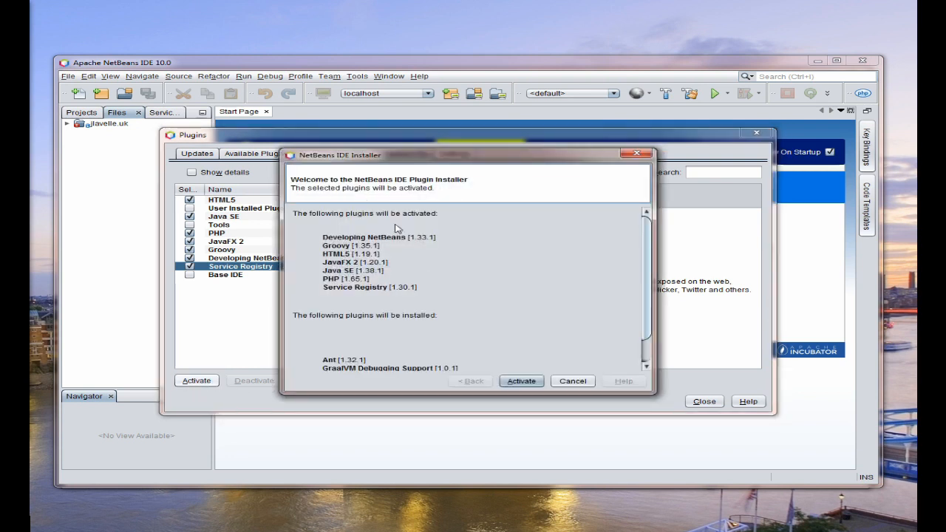
left_click(529, 383)
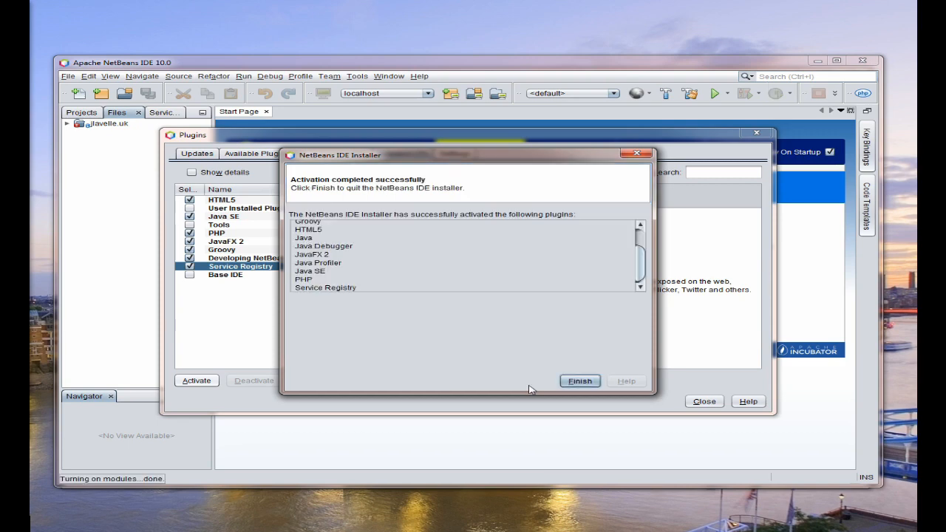
left_click(580, 381)
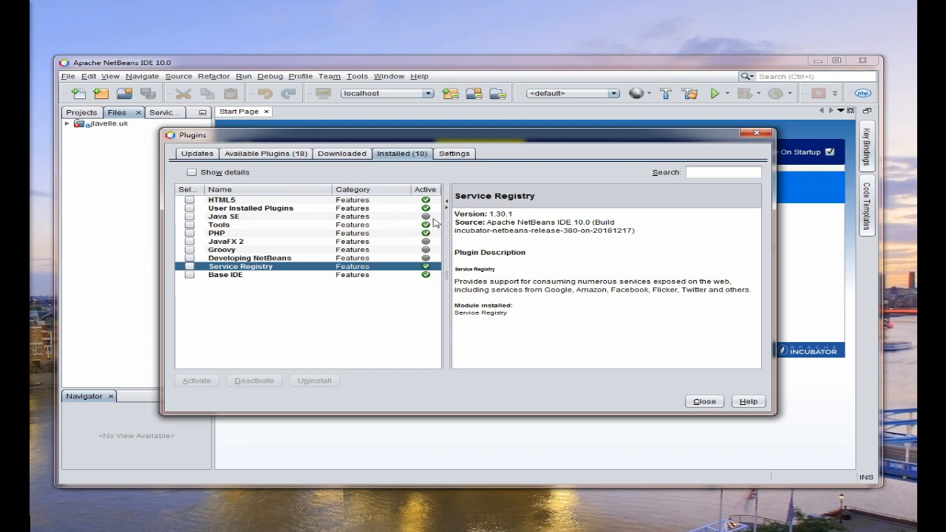
left_click(705, 401)
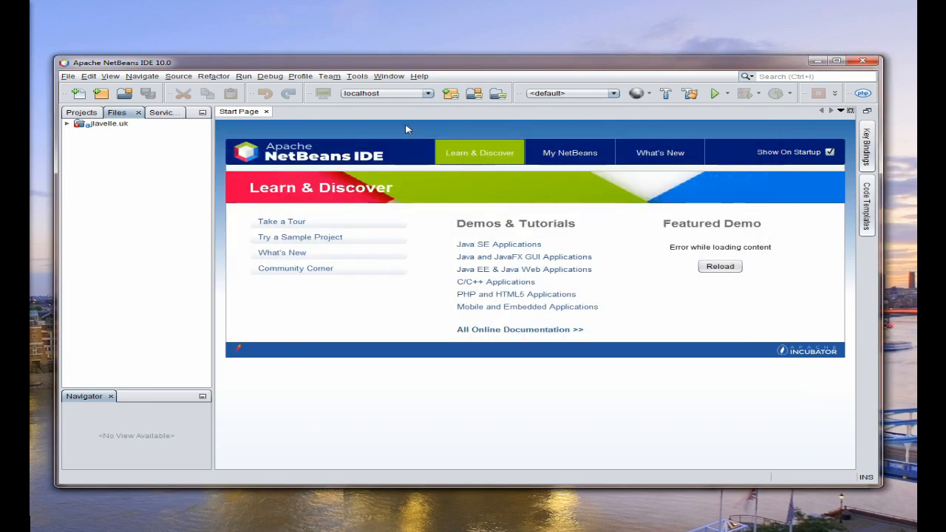
Examine the Ant, GUI Builder and Java Shell pages of the Java options, and close the options without changes.
left_click(357, 77)
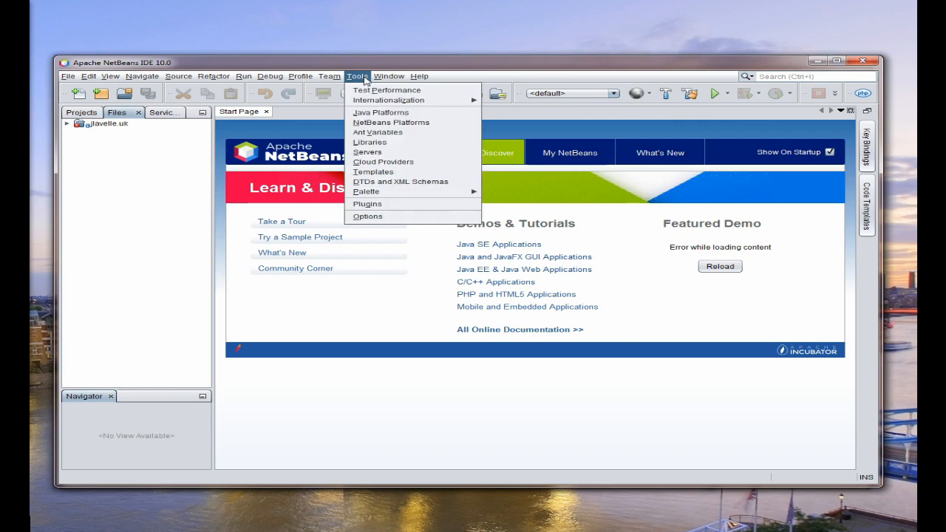
left_click(374, 216)
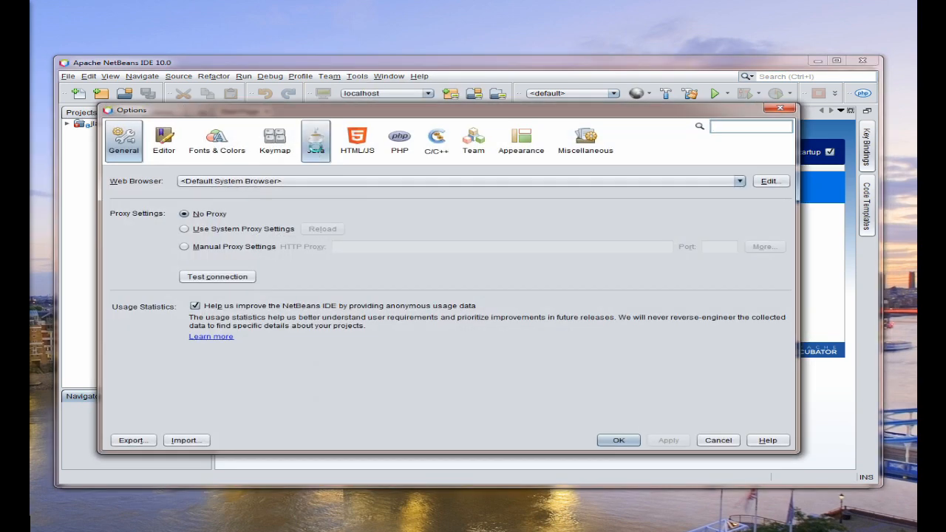
left_click(317, 148)
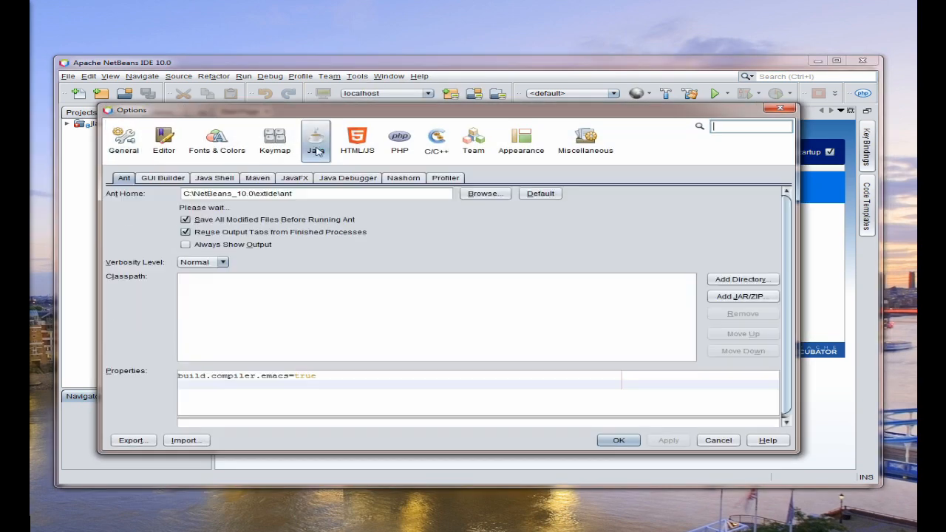
left_click(214, 180)
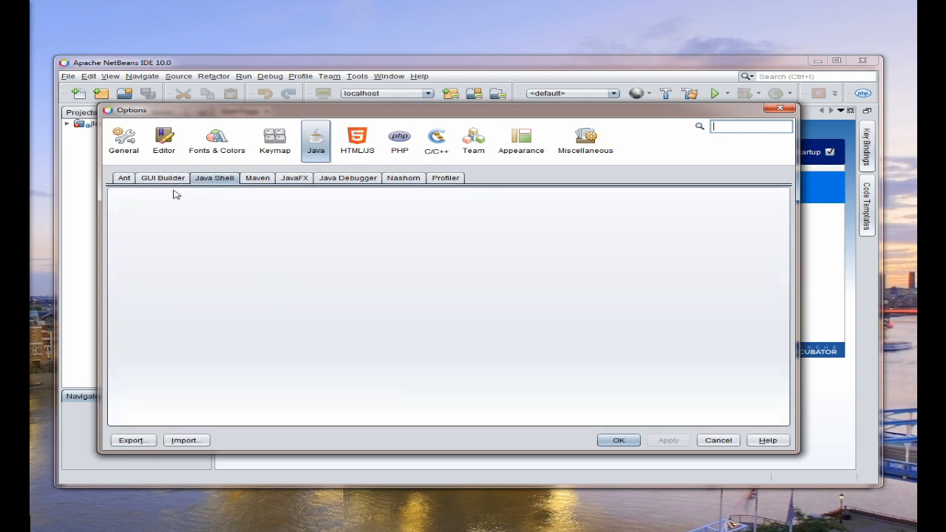
left_click(168, 180)
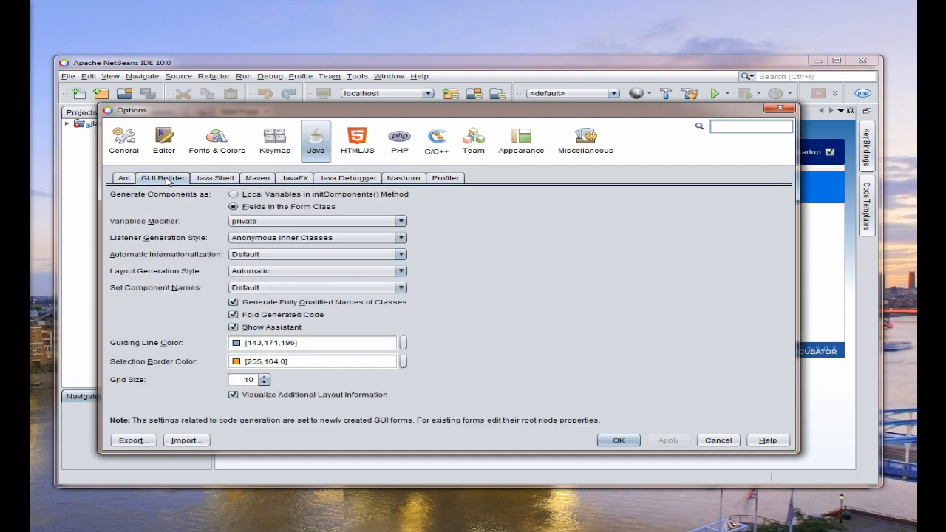
left_click(124, 178)
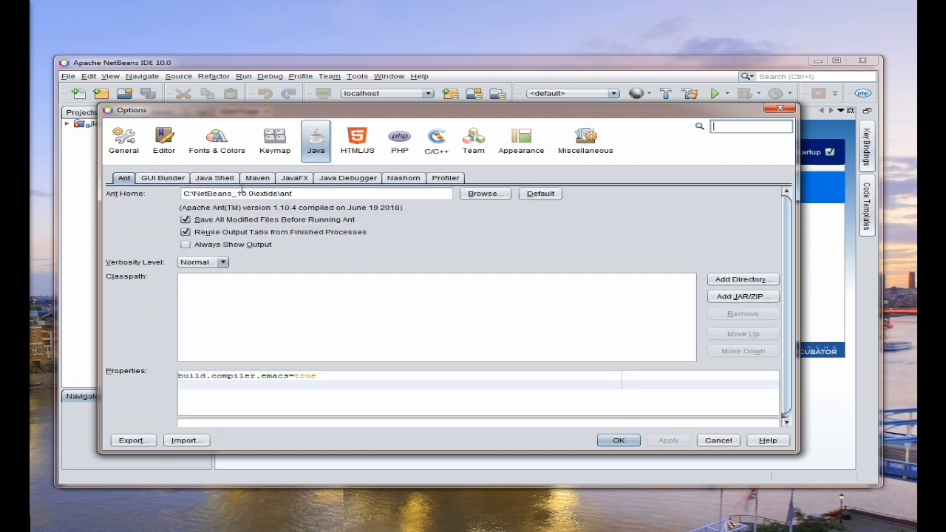
left_click(212, 181)
left_click(780, 108)
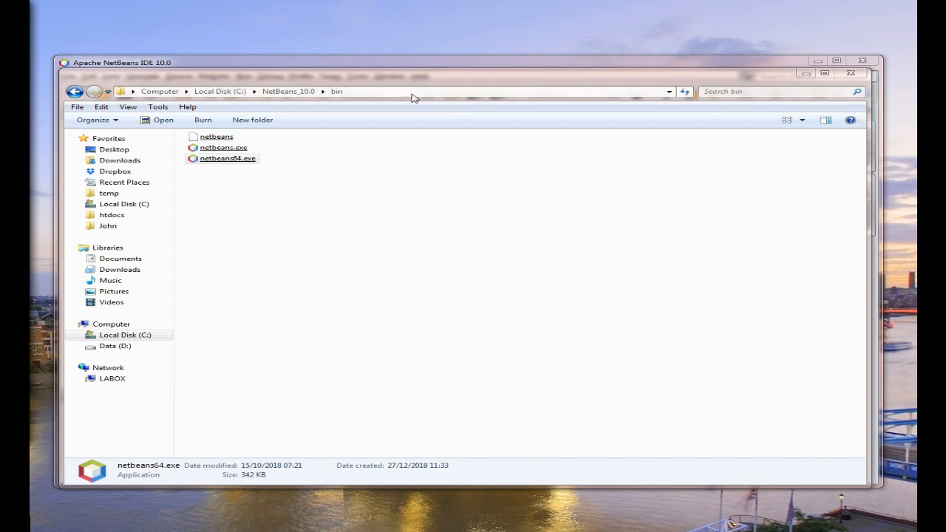
left_click(375, 91)
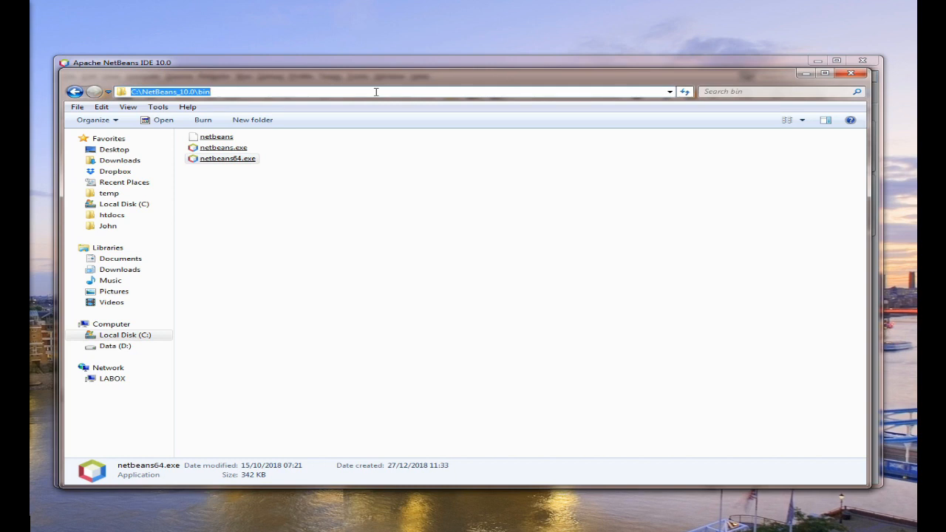
type("%appdata%\\Microsoft\\Windows\\Start Menu")
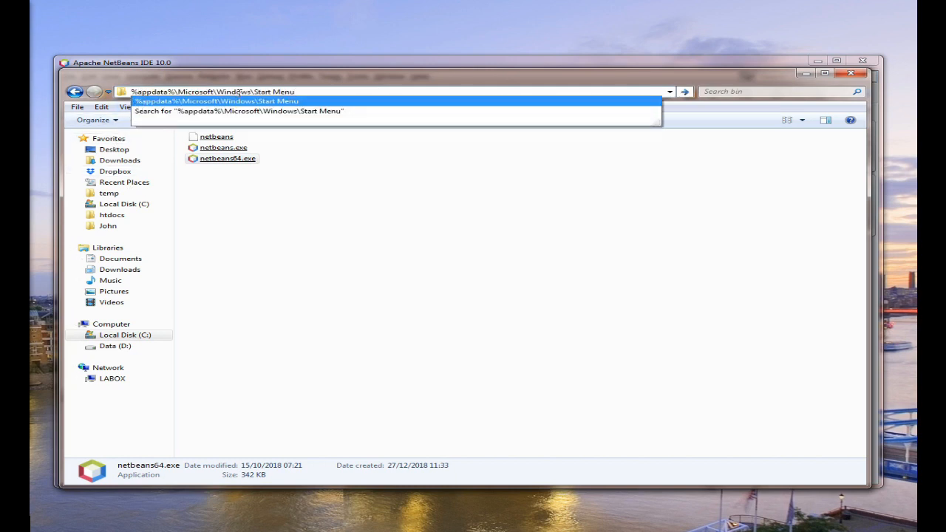
left_click(401, 206)
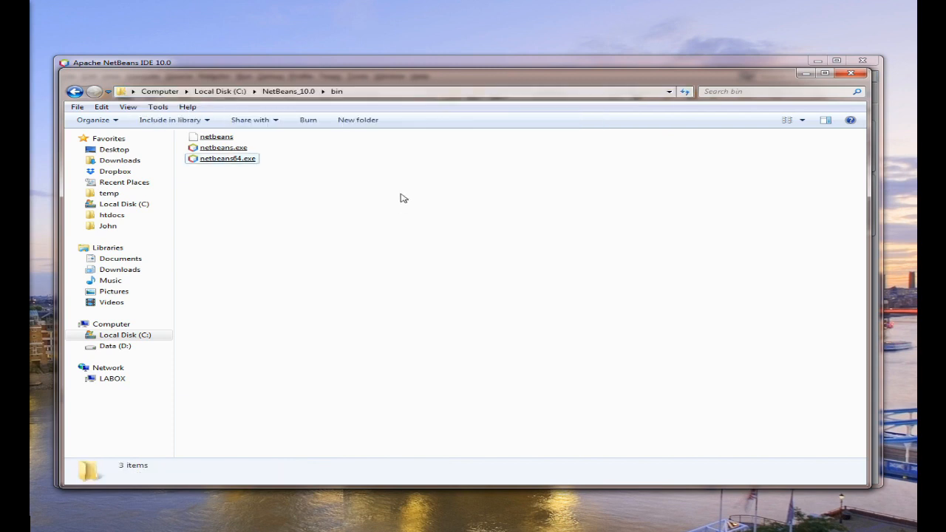
Go to the folder %appdata%\Microsoft\Windows\Start Menu in Windows Explorer.
left_click(377, 92)
type("%appdata%\\Microsoft\\Windows\\Start Menu")
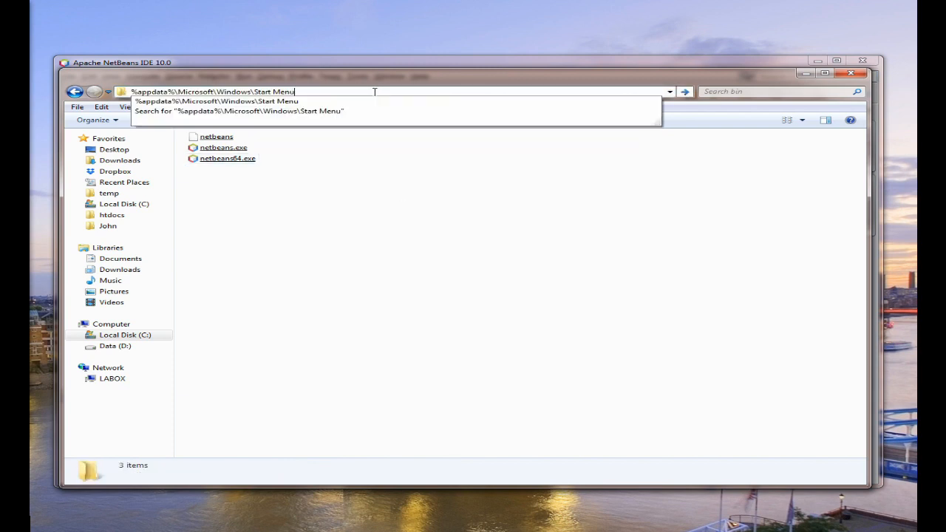
key("Return")
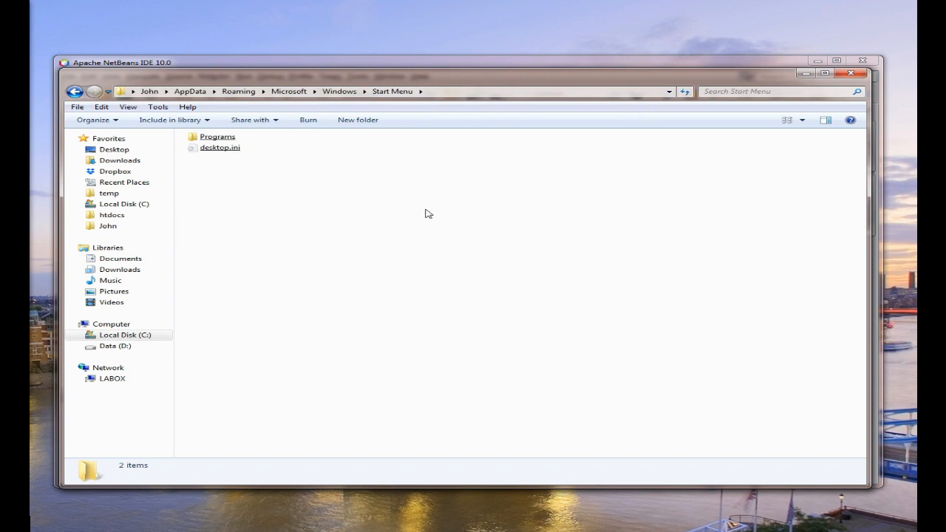
Create a shortcut to netbeans64.exe in the NetBeans_10.0 bin folder and rename it NetBeans_10.0.
left_click(74, 92)
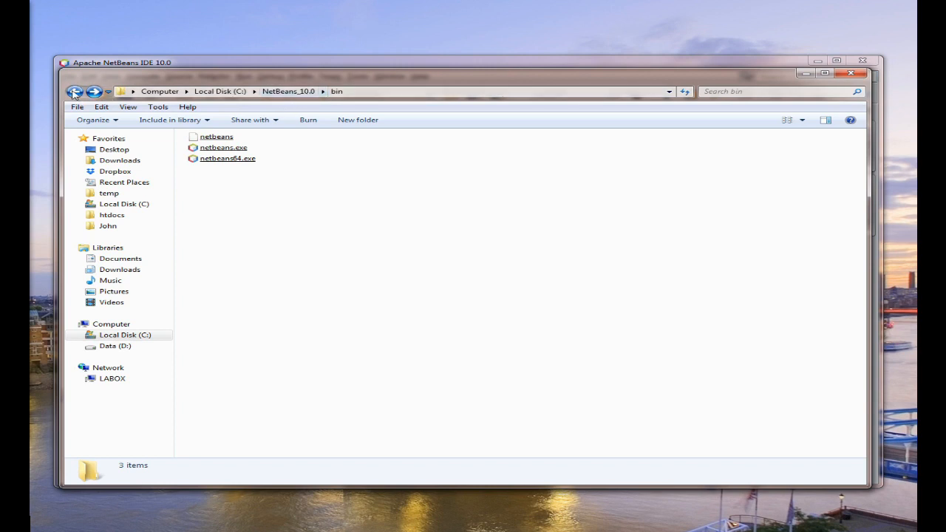
left_click(231, 162)
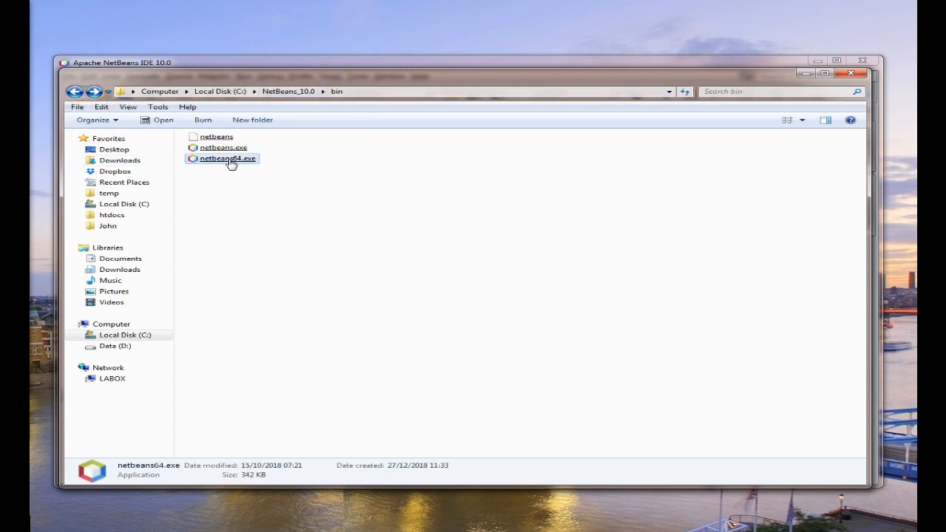
right_click(231, 163)
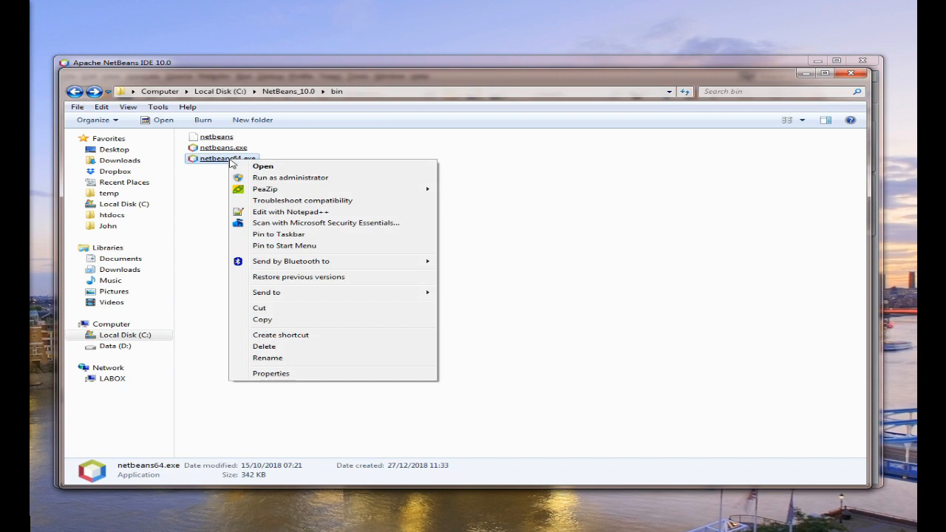
left_click(293, 335)
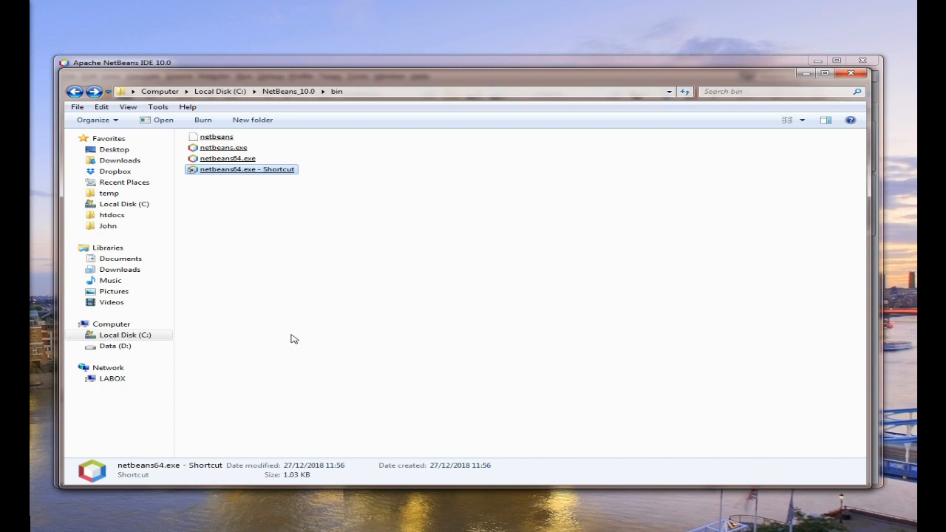
key("F2")
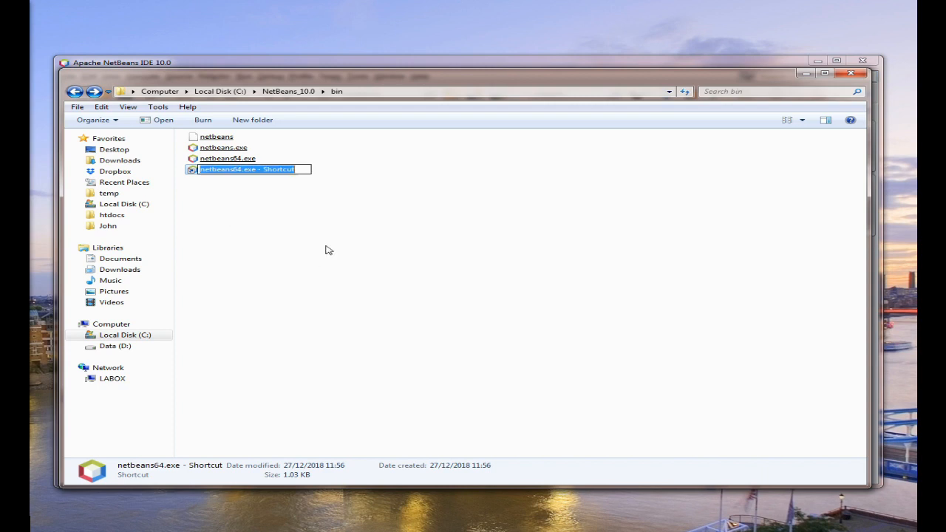
type("Net")
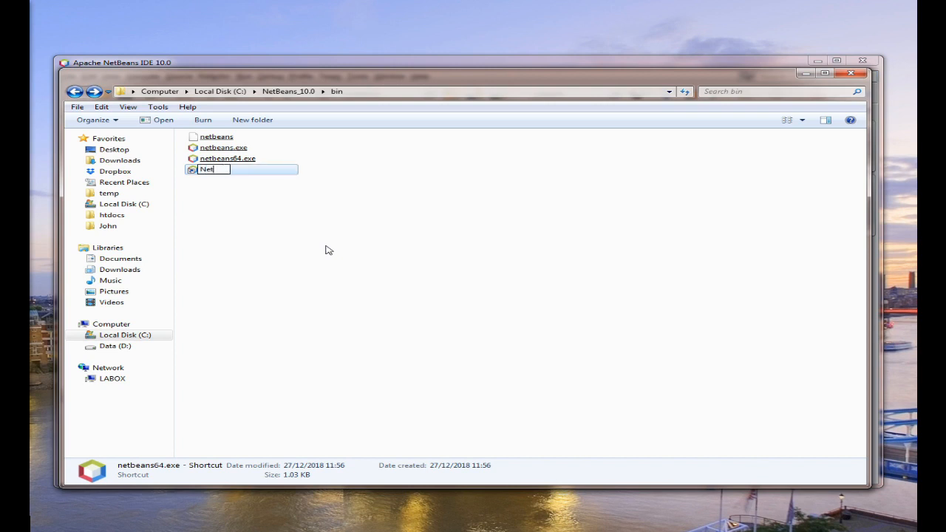
type("Beans_10.0")
key("Return")
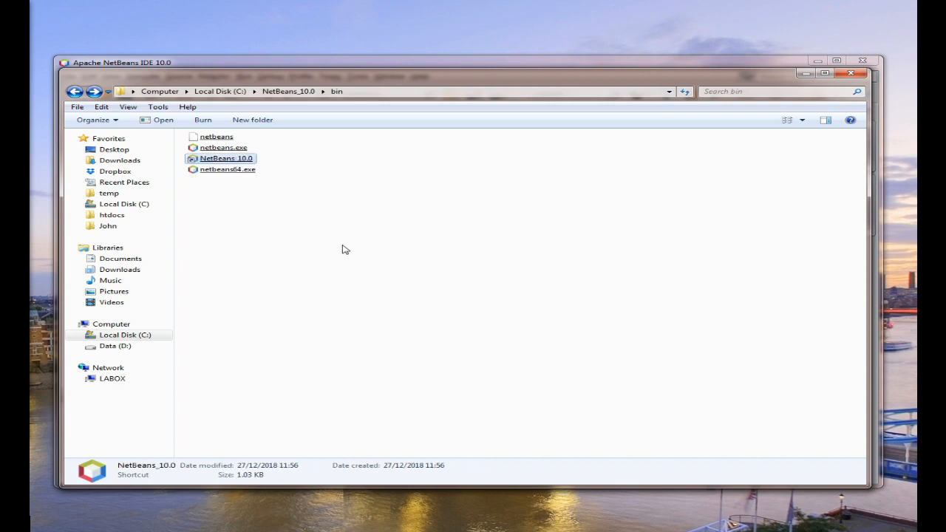
Cut the NetBeans_10.0 shortcut from the bin folder and open the Programs folder inside the Start Menu folder.
right_click(209, 160)
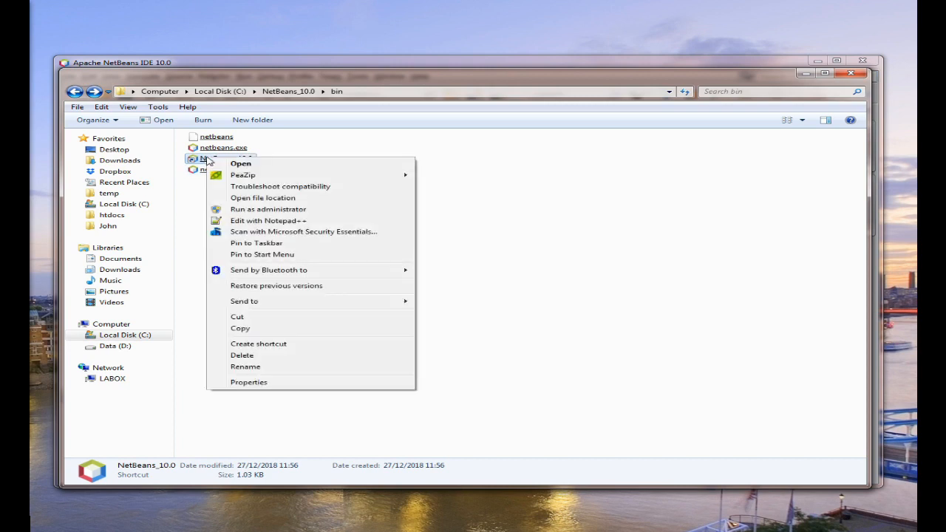
left_click(238, 317)
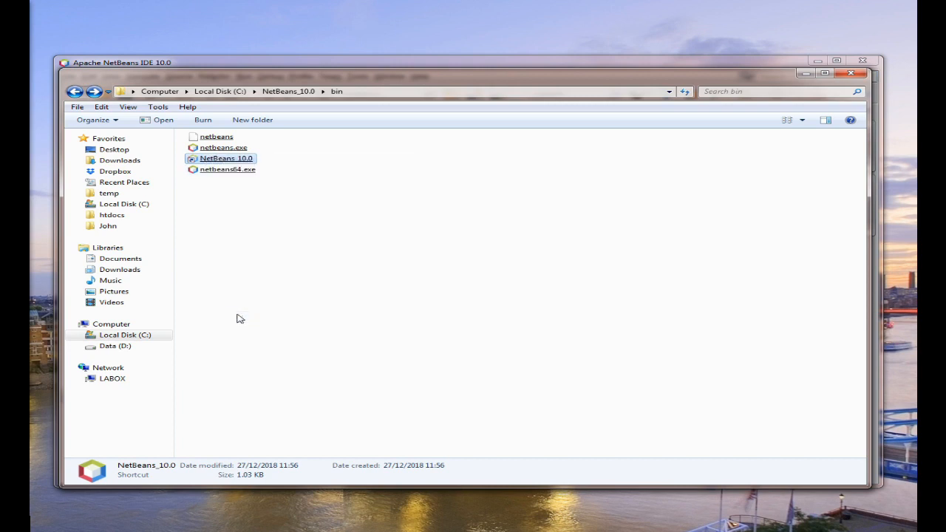
left_click(94, 91)
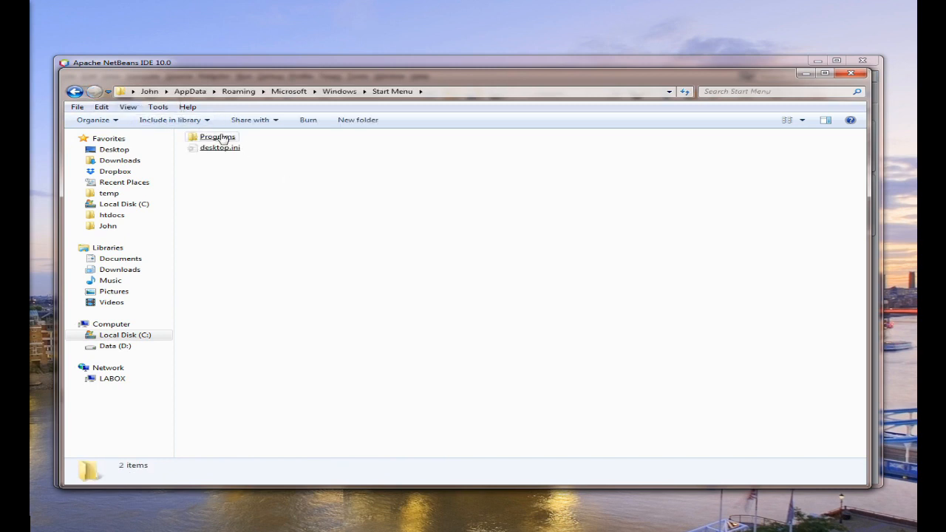
left_click(222, 138)
double_click(222, 138)
left_click(501, 250)
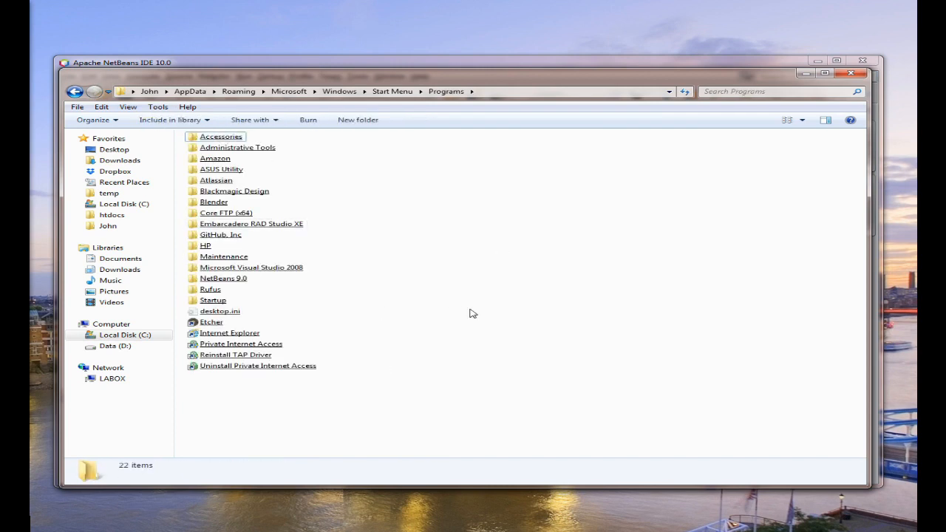
Create a new folder named NetBeans 10.0 in the Start Menu's Programs folder.
left_click(358, 120)
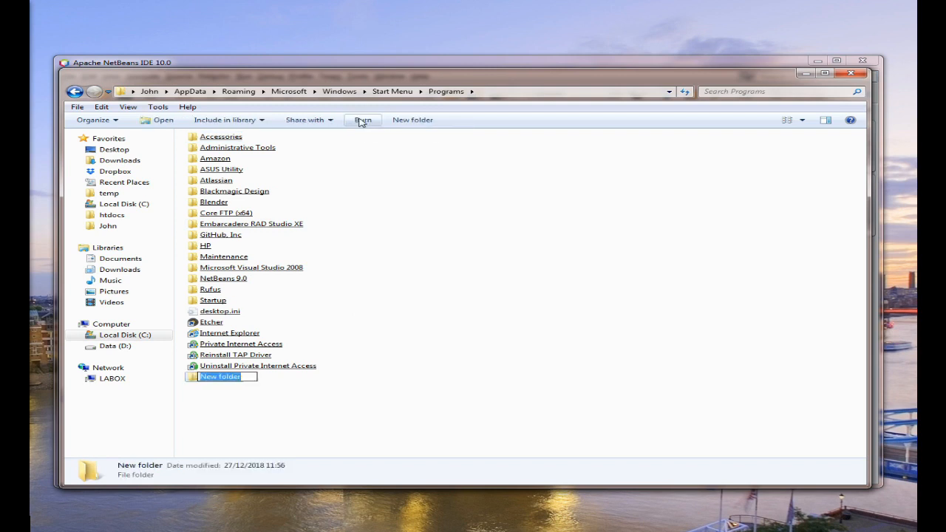
type("NetBeans")
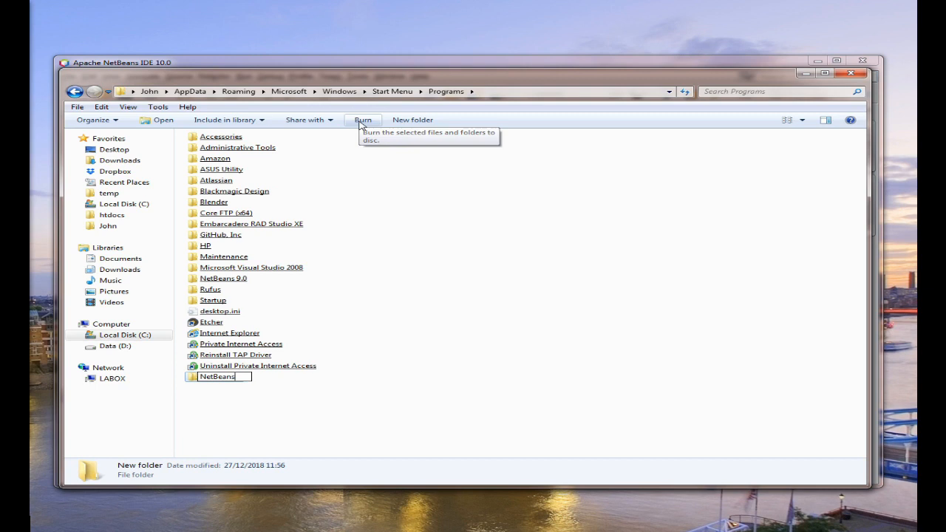
type(" 10")
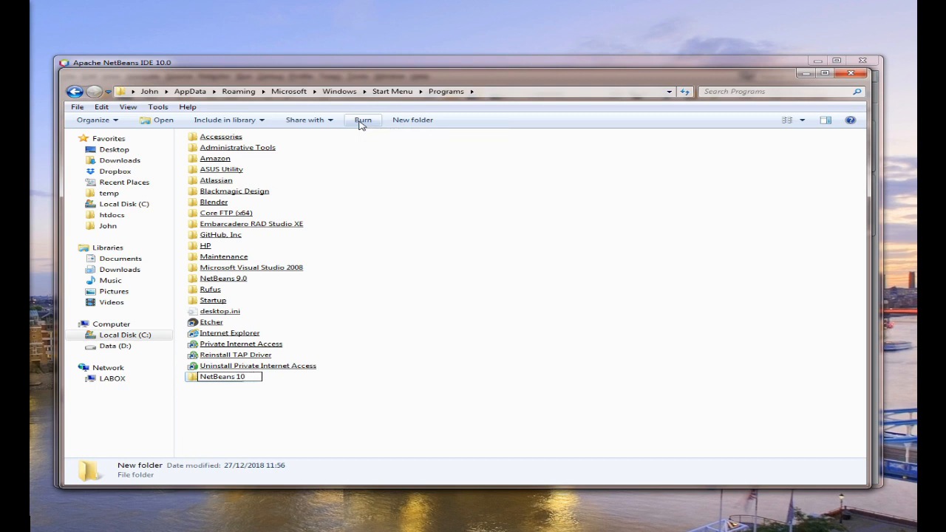
type(".0")
key("Return")
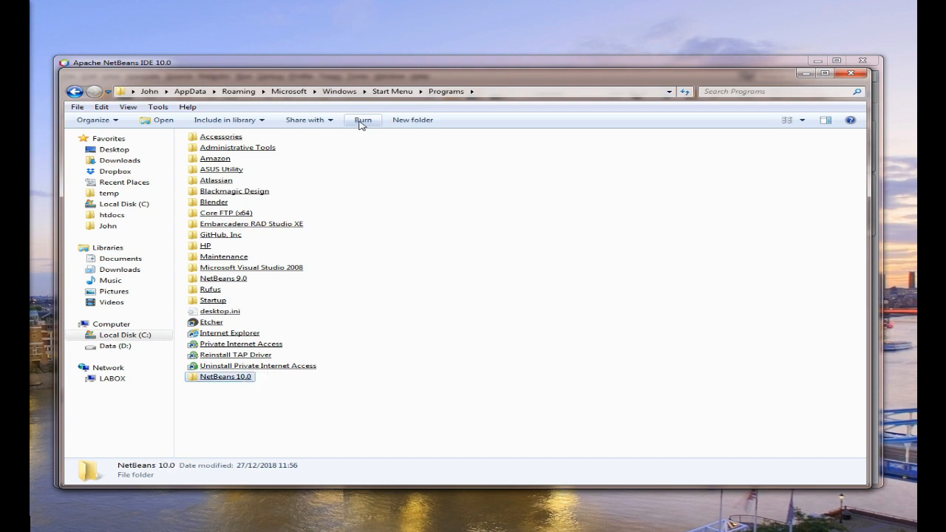
Open the NetBeans 10.0 folder and paste the cut NetBeans_10.0 shortcut into it.
double_click(235, 378)
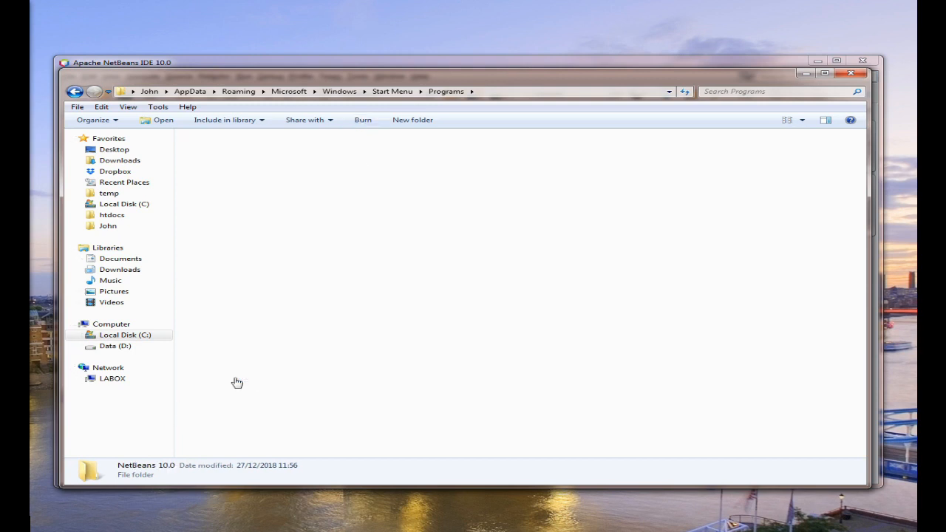
right_click(371, 224)
left_click(405, 292)
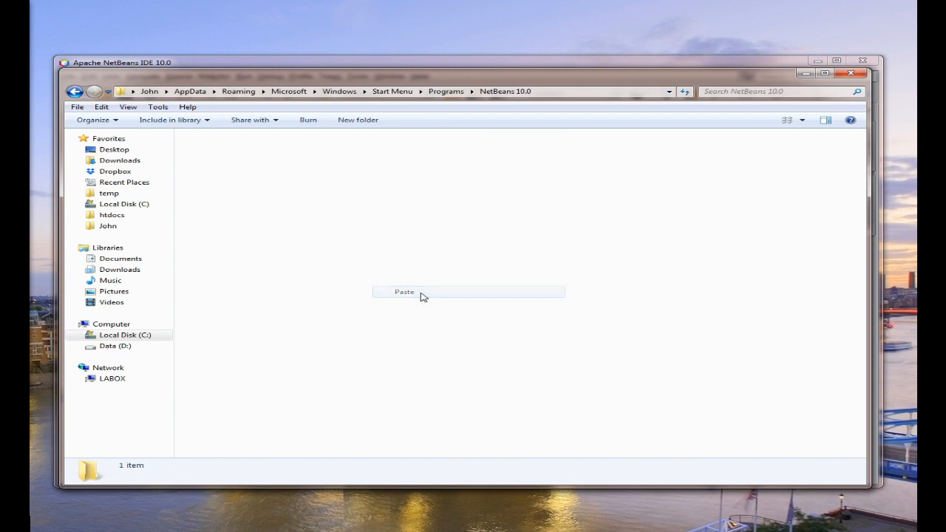